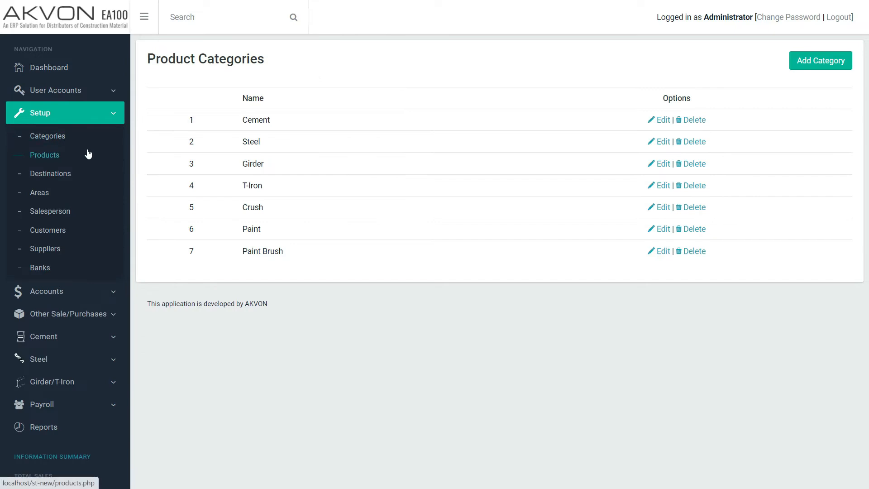
# Step: View the list of products grouped by category, from cement down to paint brush
pyautogui.click(44, 154)
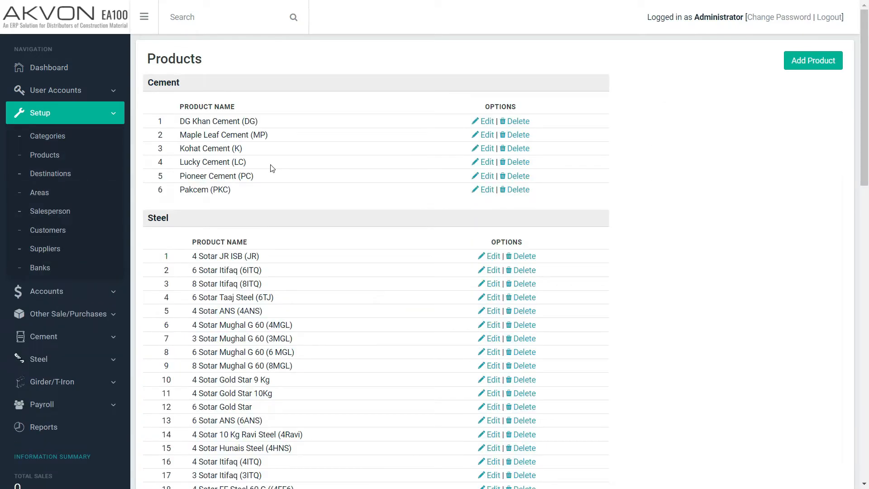
pyautogui.scroll(-15, 272, 169)
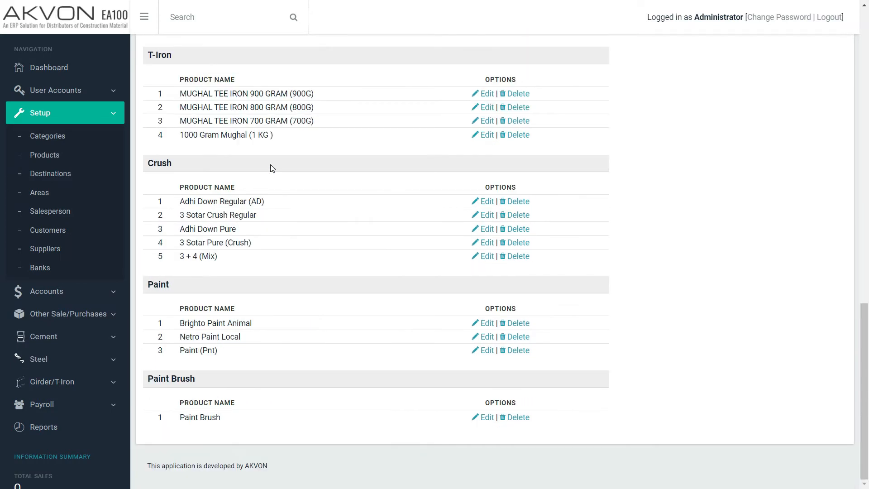
pyautogui.scroll(6, 272, 169)
pyautogui.scroll(10, 272, 168)
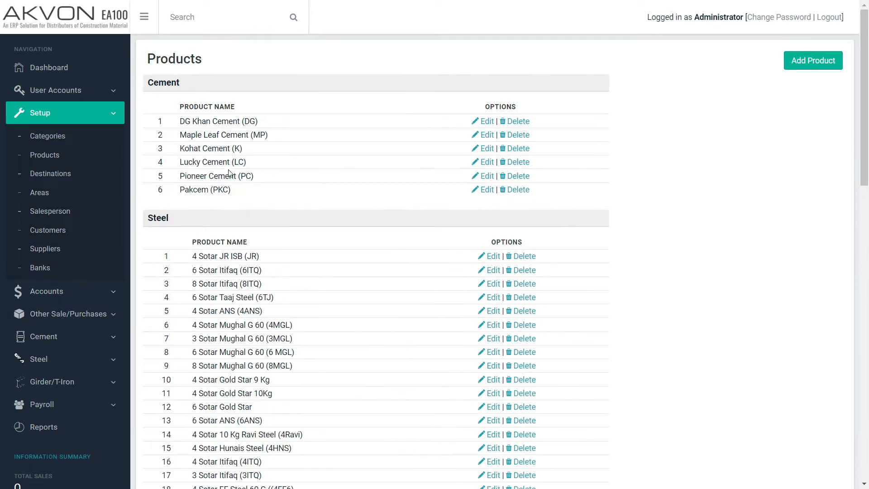
# Step: Show the destinations for supplier DG Khan Cement Company and view the blank new-destination form without saving
pyautogui.click(50, 173)
pyautogui.click(294, 88)
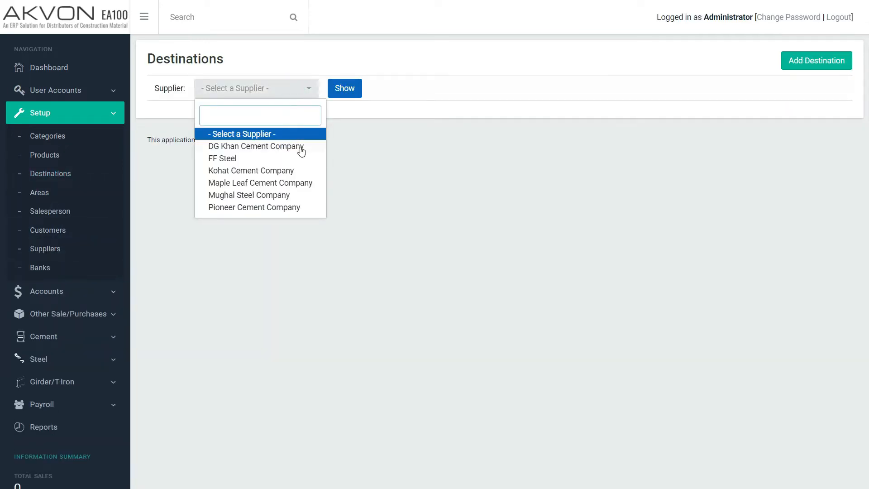
pyautogui.click(302, 147)
pyautogui.click(341, 95)
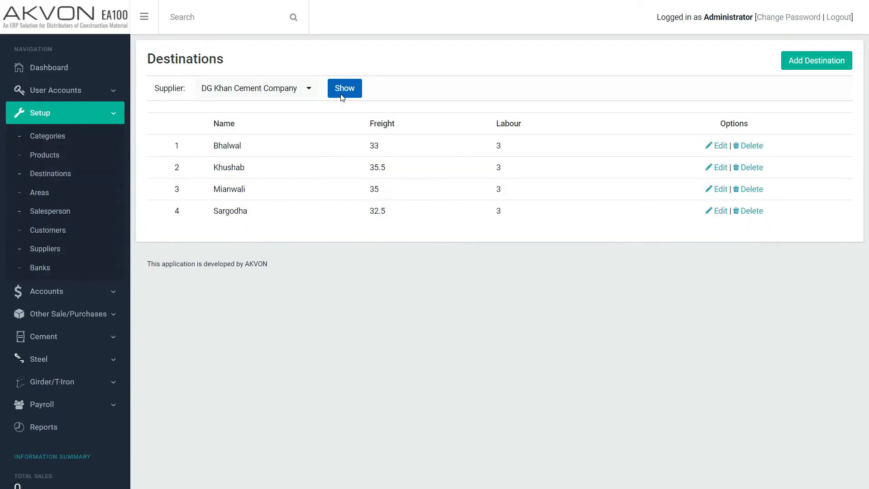
pyautogui.click(805, 70)
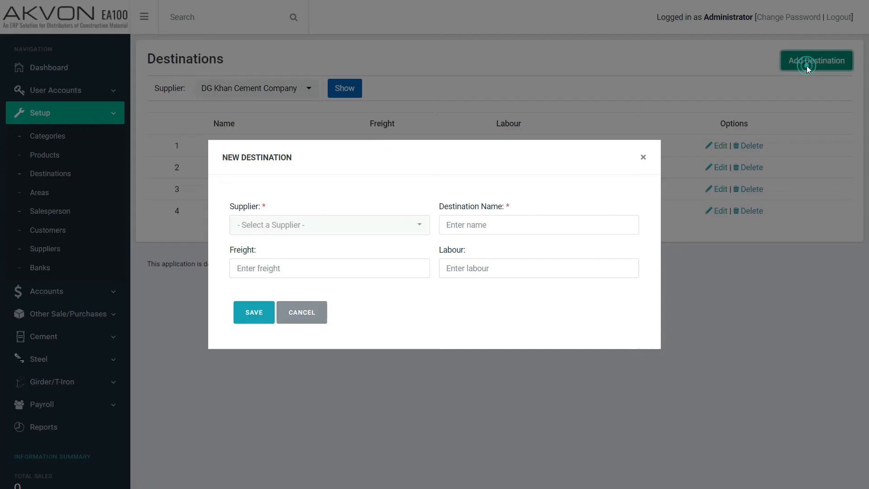
pyautogui.click(644, 158)
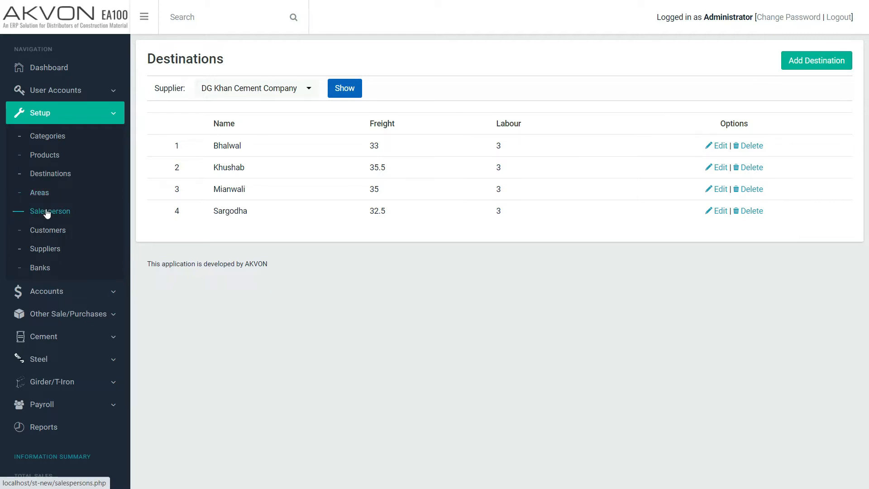
# Step: Register a customer with Sparco Builders and Developers as customer and business name and Lahore as address, and check the chart of accounts
pyautogui.click(49, 234)
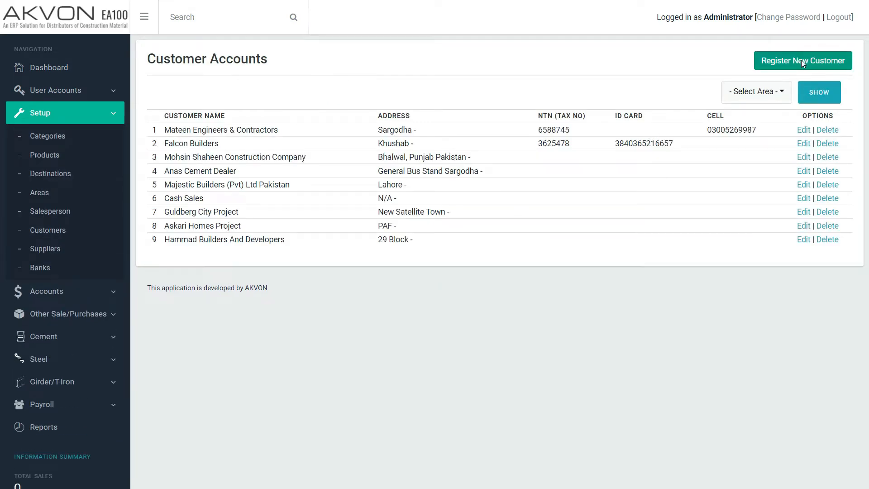
pyautogui.click(802, 61)
pyautogui.write('Sparco Builders and Developers')
pyautogui.hotkey('ctrl', 'a')
pyautogui.hotkey('ctrl', 'c')
pyautogui.press('Tab')
pyautogui.hotkey('ctrl', 'v')
pyautogui.press('Tab')
pyautogui.write('Lahore')
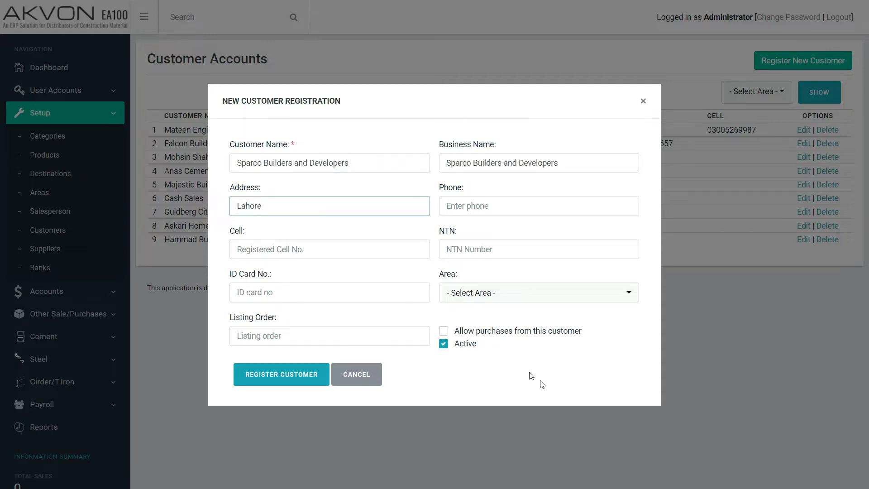
pyautogui.click(293, 376)
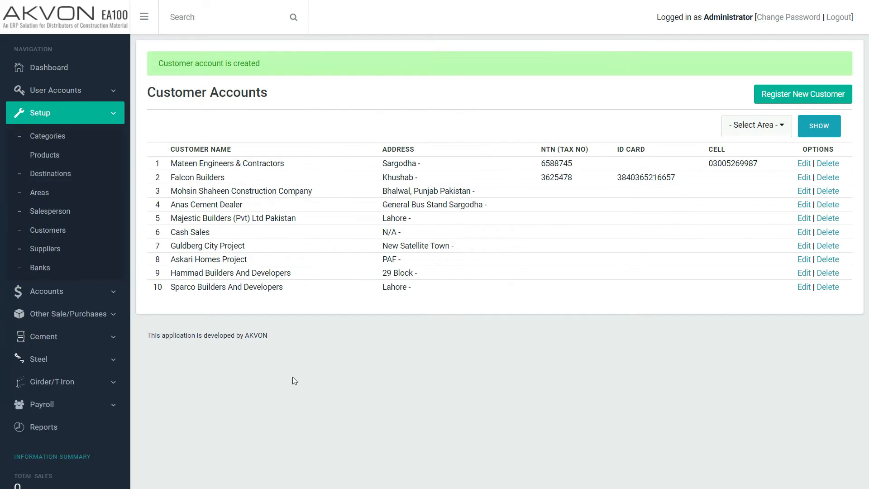
pyautogui.click(79, 295)
pyautogui.click(48, 158)
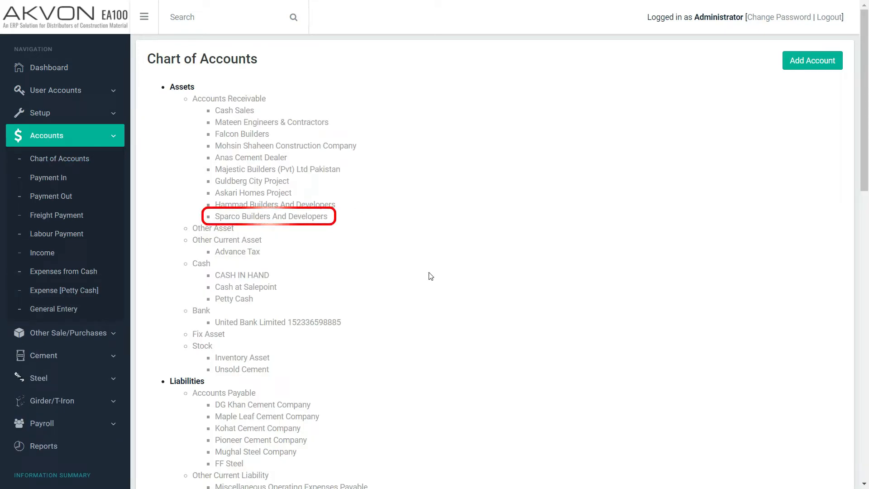
# Step: Register a new supplier named Lucky Cement Company with Karachi as its address
pyautogui.click(56, 116)
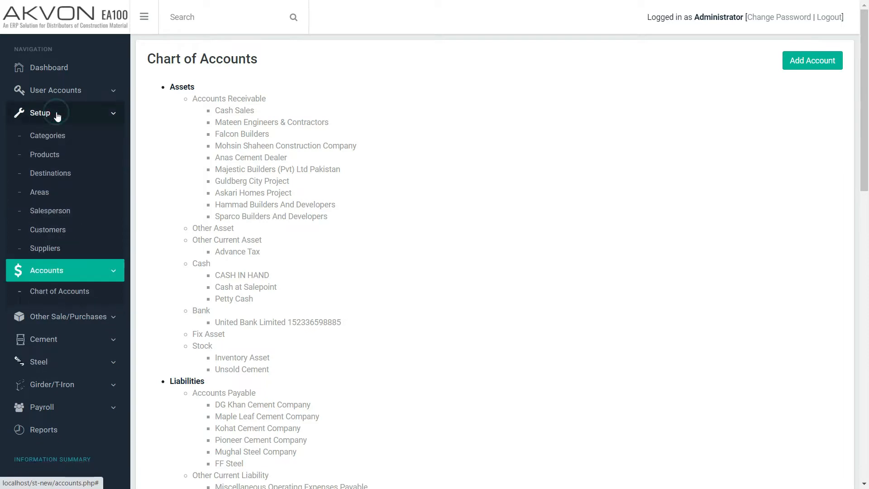
pyautogui.click(49, 249)
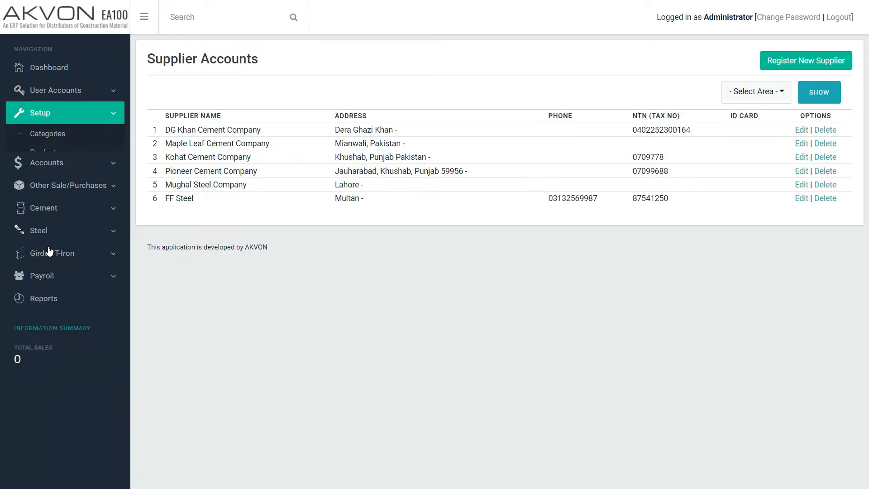
pyautogui.click(792, 63)
pyautogui.write('Lucky Cement Company')
pyautogui.press('Tab')
pyautogui.hotkey('ctrl', 'v')
pyautogui.press('Tab')
pyautogui.write('Karachi')
pyautogui.click(266, 375)
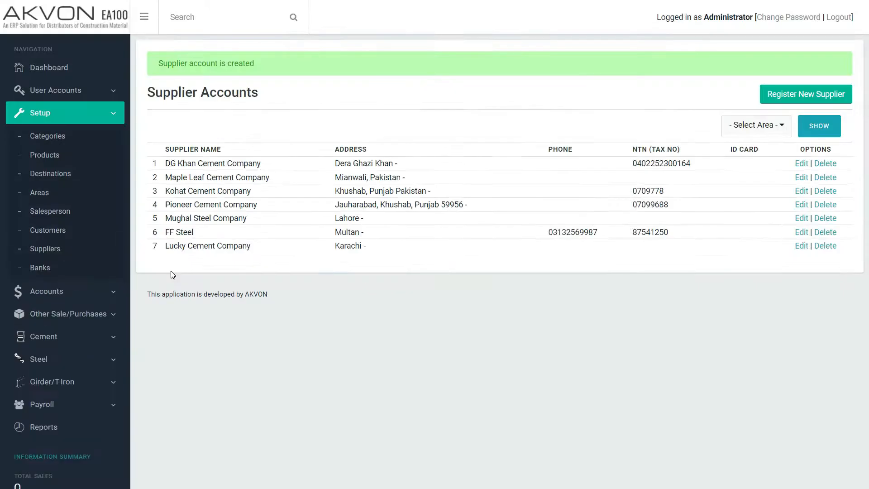
# Step: Check the accounts payable listed under Liabilities in the chart of accounts
pyautogui.click(45, 291)
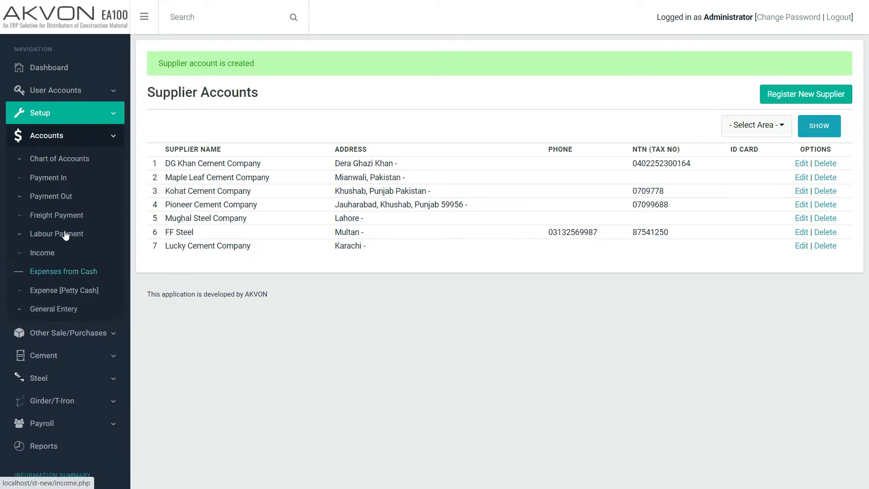
pyautogui.click(60, 162)
pyautogui.scroll(-5, 412, 308)
pyautogui.scroll(-1, 412, 309)
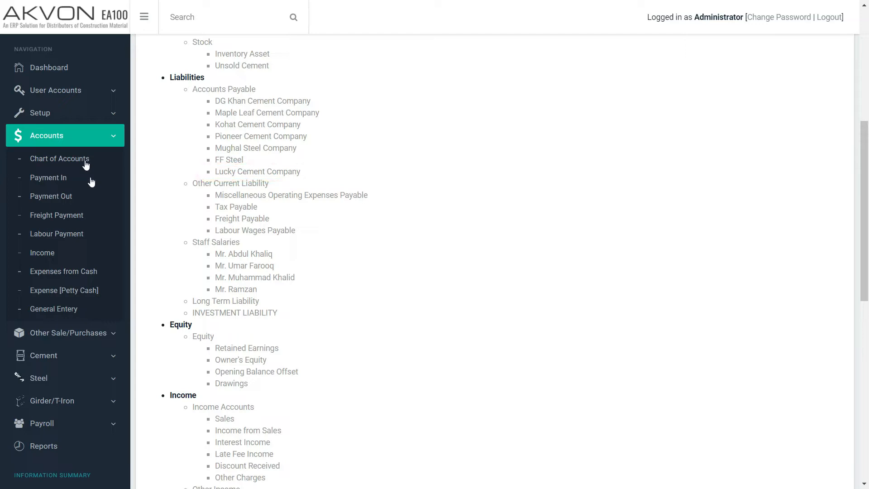
# Step: View the bank accounts list and look through the chart of accounts from Assets down to Expenses
pyautogui.click(77, 118)
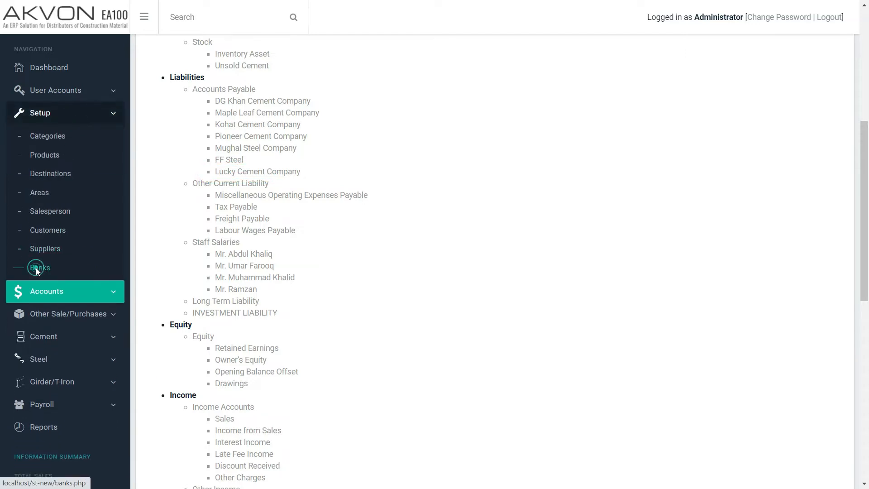
pyautogui.click(37, 269)
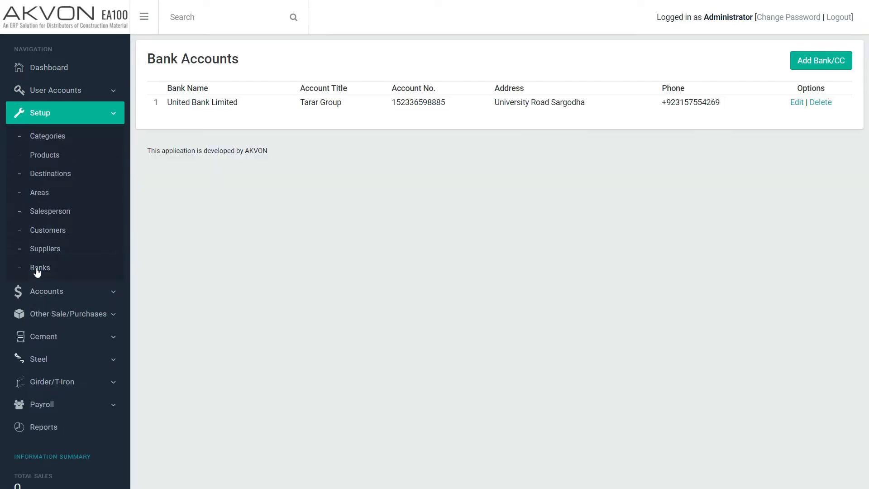
pyautogui.click(58, 292)
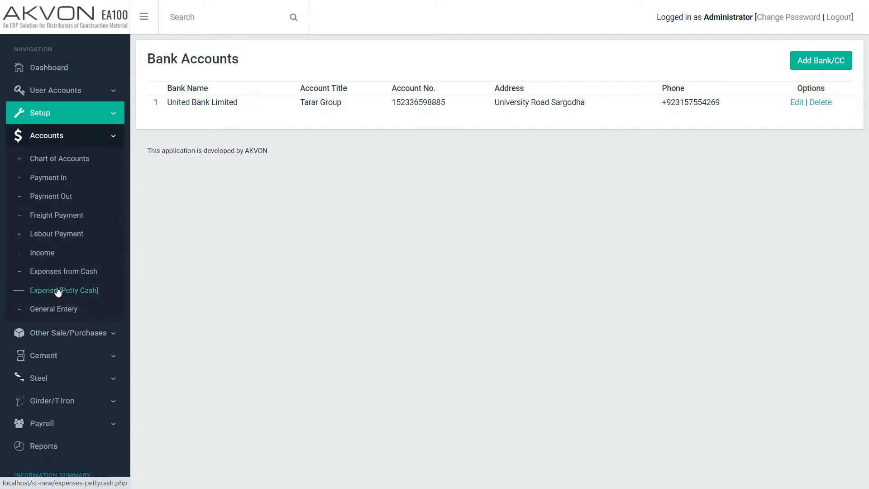
pyautogui.click(53, 159)
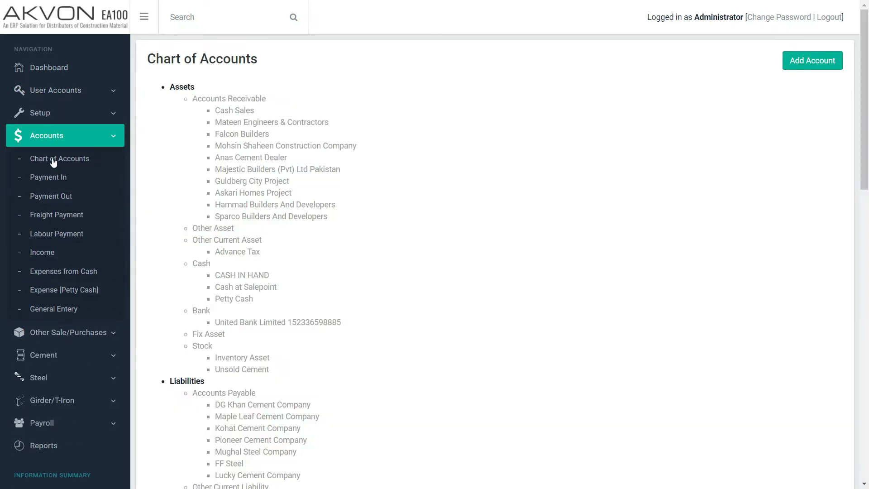
pyautogui.scroll(-1, 418, 305)
pyautogui.scroll(-15, 416, 305)
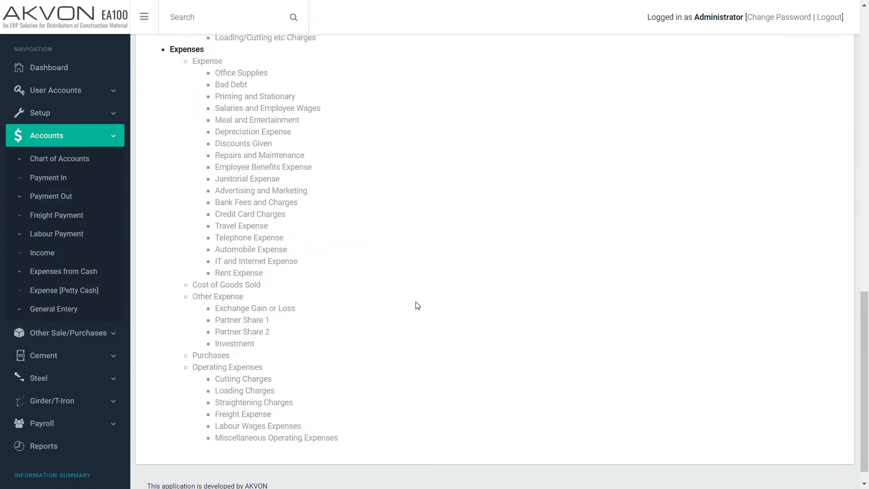
# Step: View the blank new-account form in the chart of accounts and close it without saving
pyautogui.scroll(15, 415, 305)
pyautogui.click(786, 64)
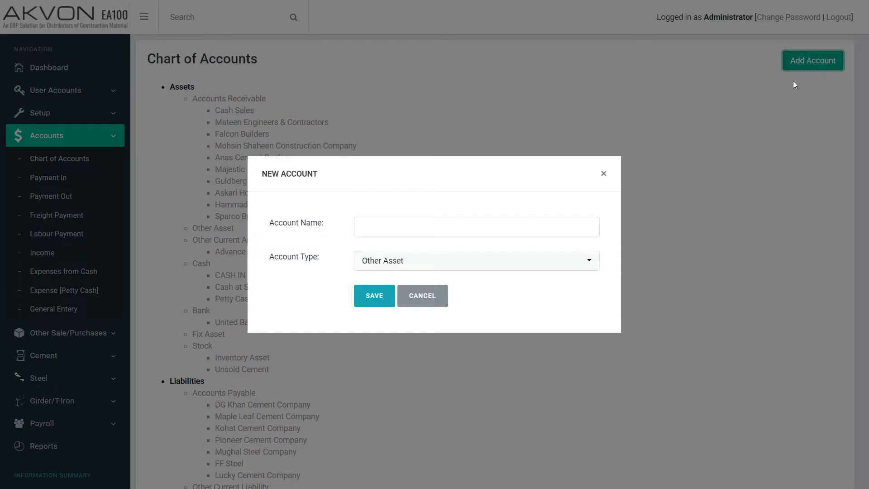
pyautogui.click(608, 174)
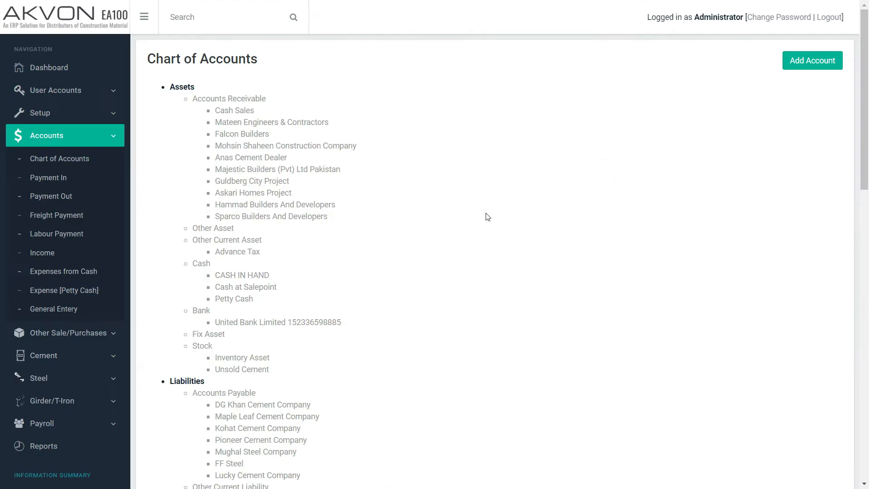
# Step: Look through the entry forms for Payment In, Payment Out, Freight Payment, Income and Expenses from Cash
pyautogui.click(53, 179)
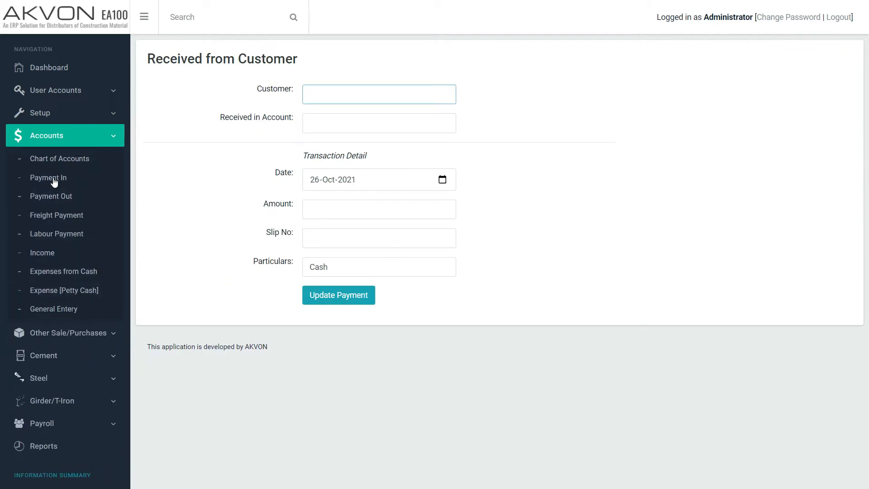
pyautogui.click(58, 197)
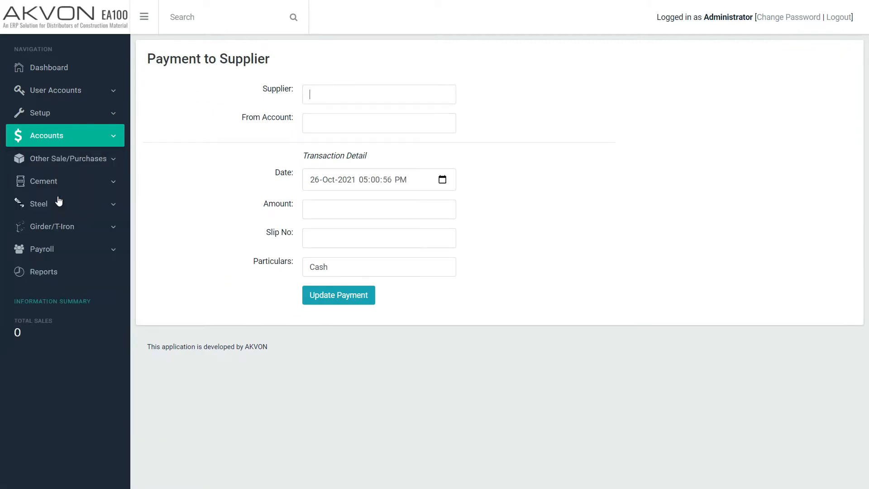
pyautogui.click(59, 219)
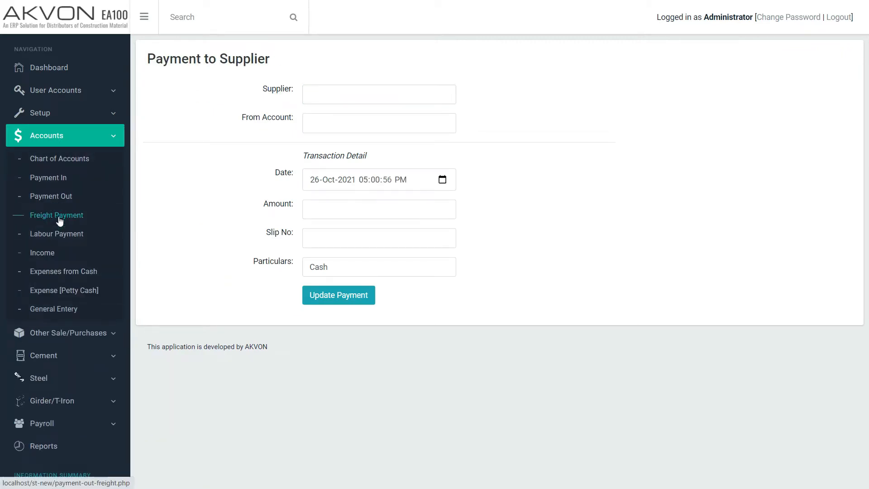
pyautogui.click(51, 256)
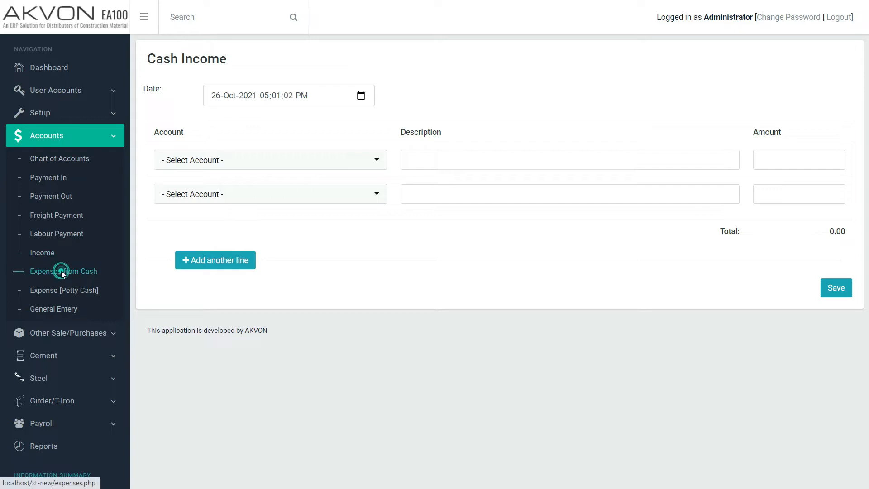
pyautogui.click(62, 273)
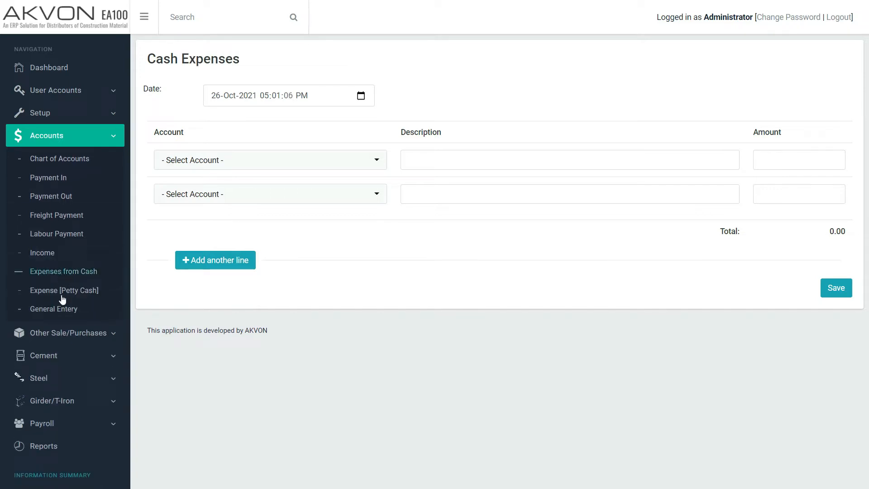
# Step: Add two extra lines to a blank general transaction and look through the accounts selectable for its first line
pyautogui.click(63, 310)
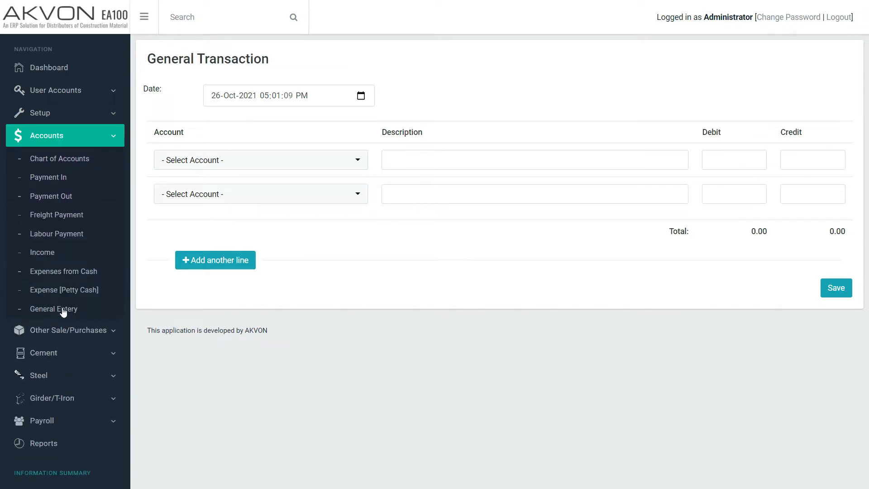
pyautogui.click(212, 261)
pyautogui.click(231, 284)
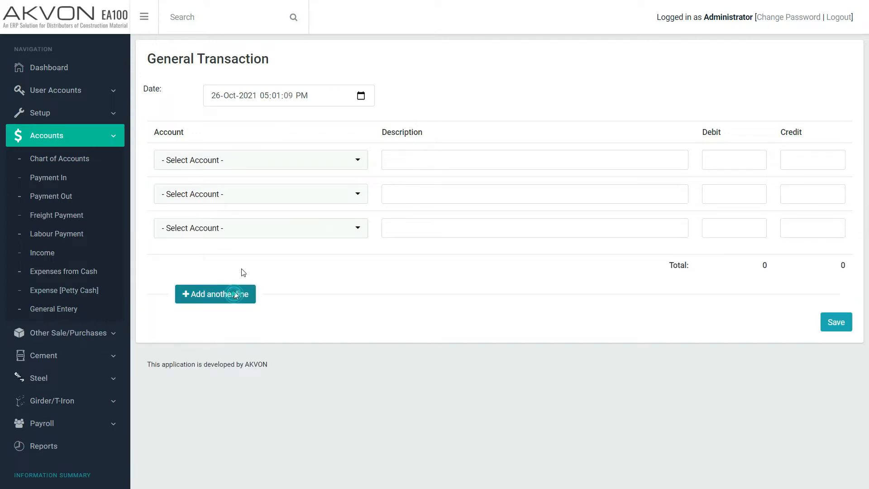
pyautogui.click(260, 167)
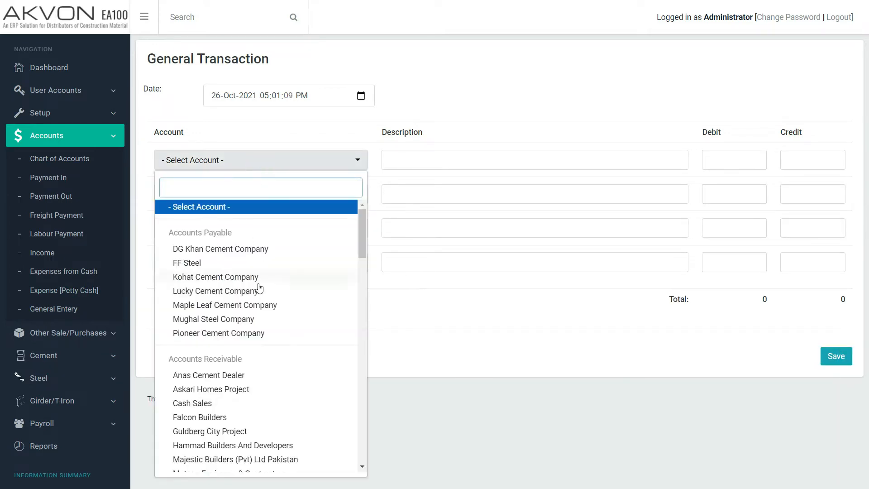
pyautogui.scroll(-10, 259, 288)
pyautogui.click(460, 325)
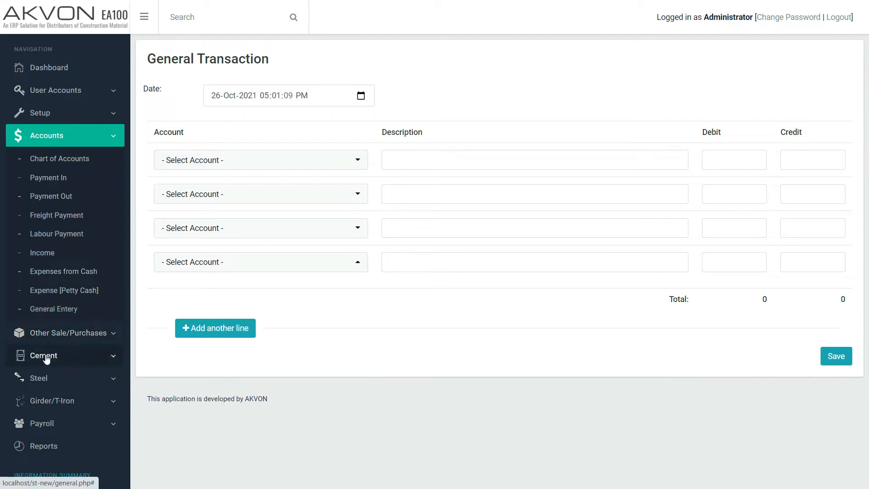
# Step: Start a new cement purchase with Pioneer Cement Company as supplier and Pioneer Cement as product
pyautogui.click(45, 358)
pyautogui.click(51, 204)
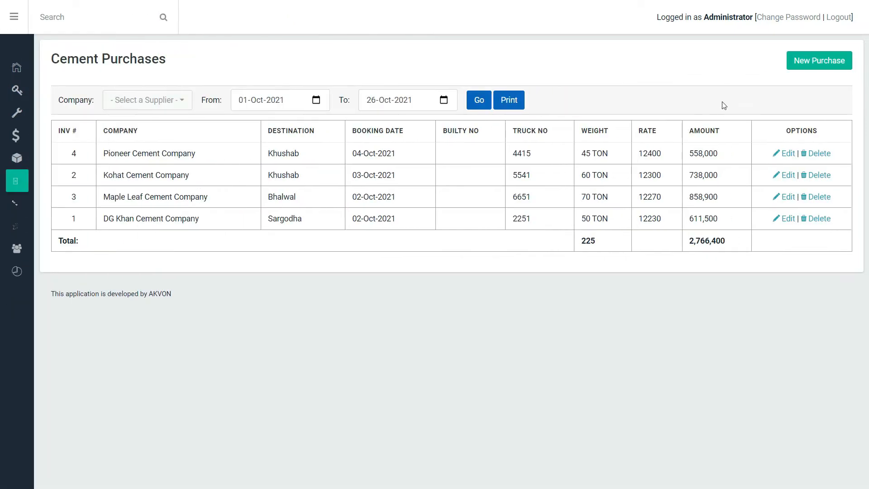
pyautogui.click(832, 61)
pyautogui.click(382, 164)
pyautogui.write('pion')
pyautogui.press('Return')
pyautogui.press('Tab')
pyautogui.write('pio')
pyautogui.press('Return')
# Step: Enter the purchase's reference number, set the booking date to 18-Oct-2021 and choose Khushab as destination
pyautogui.click(263, 222)
pyautogui.write('654888')
pyautogui.click(420, 216)
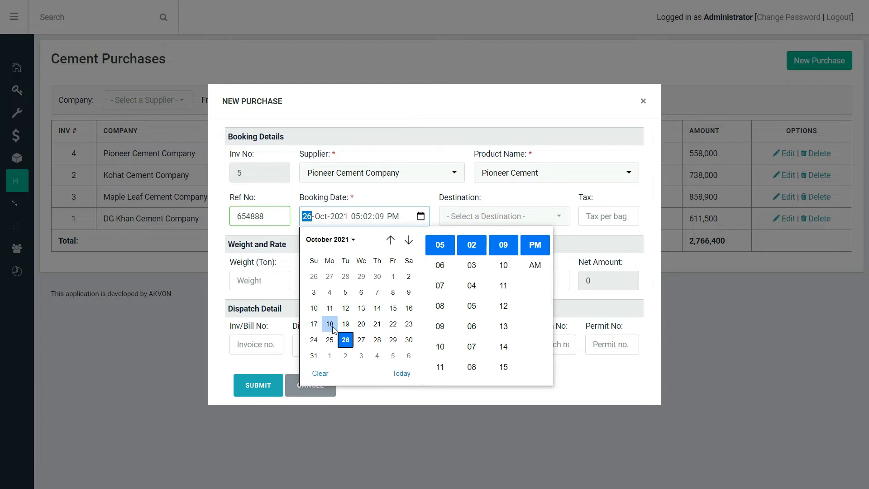
pyautogui.click(330, 324)
pyautogui.click(529, 213)
pyautogui.click(532, 277)
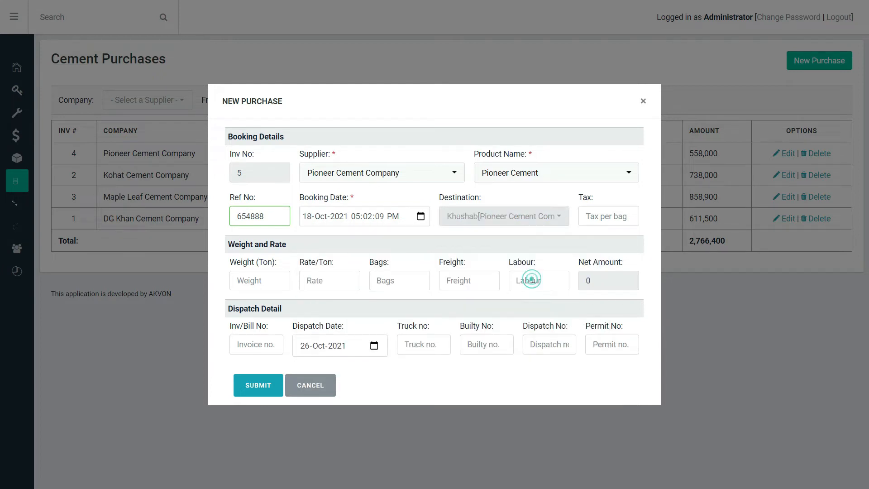
# Step: Set the purchase's tax to 2 per bag, the weight to 70 tons and the rate to 12400 per ton
pyautogui.click(613, 219)
pyautogui.write('2')
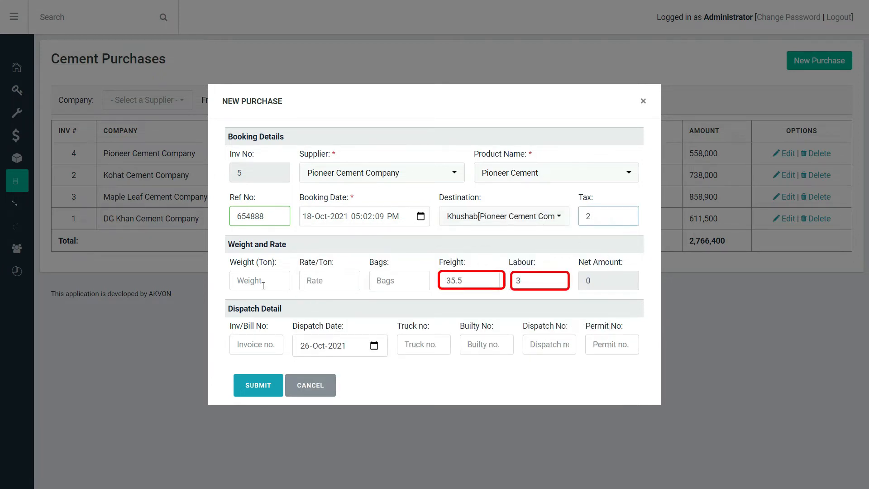
pyautogui.click(263, 285)
pyautogui.write('70')
pyautogui.press('Tab')
pyautogui.write('12400')
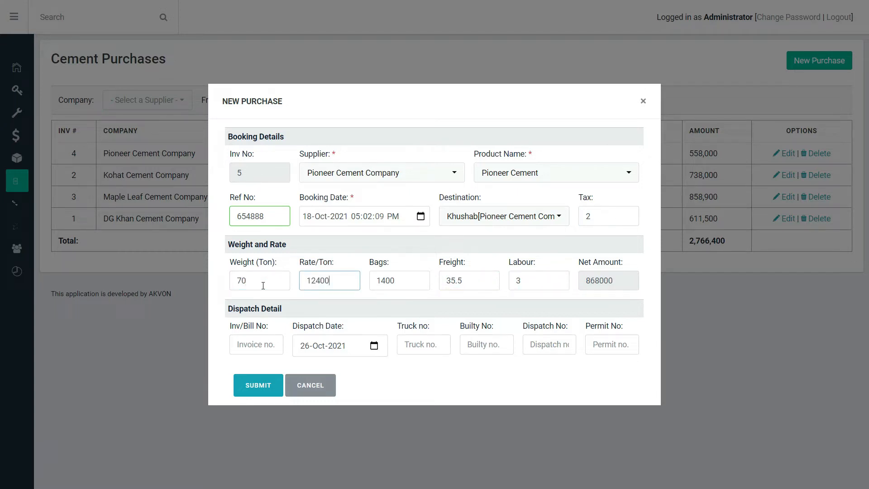
# Step: Set the dispatch date to 19-Oct-2021, enter truck number 3365 and submit the cement purchase
pyautogui.click(374, 346)
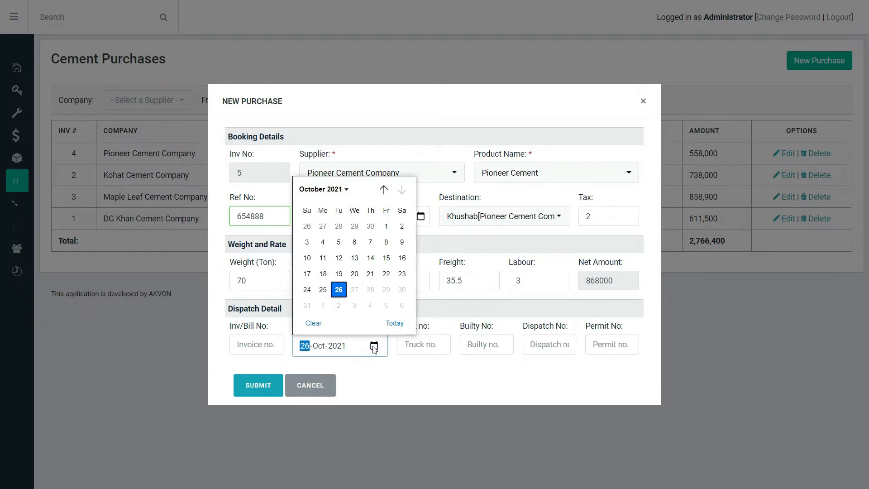
pyautogui.click(338, 274)
pyautogui.click(437, 348)
pyautogui.write('3365')
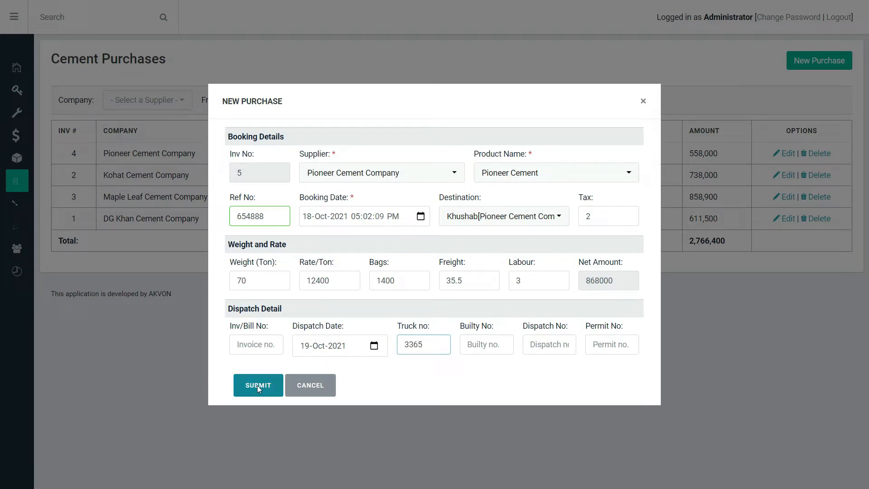
pyautogui.click(258, 384)
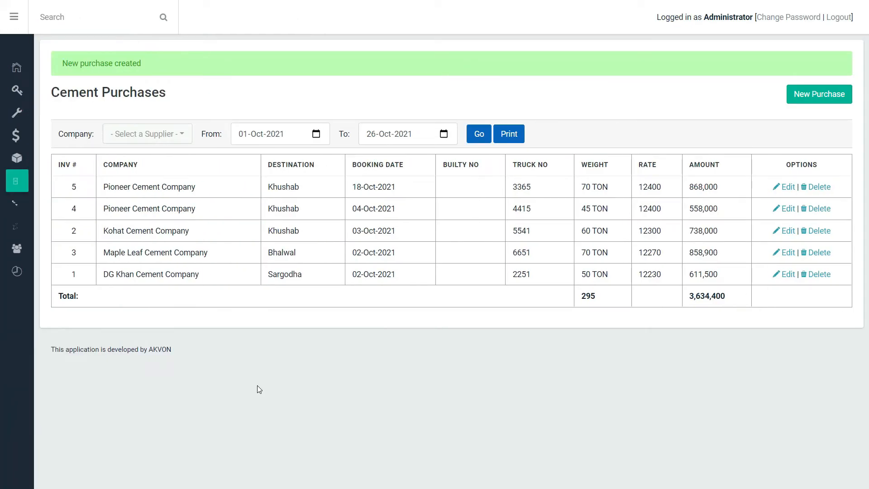
# Step: Start a new cement sale from the Khushab truck 3365
pyautogui.moveTo(18, 194)
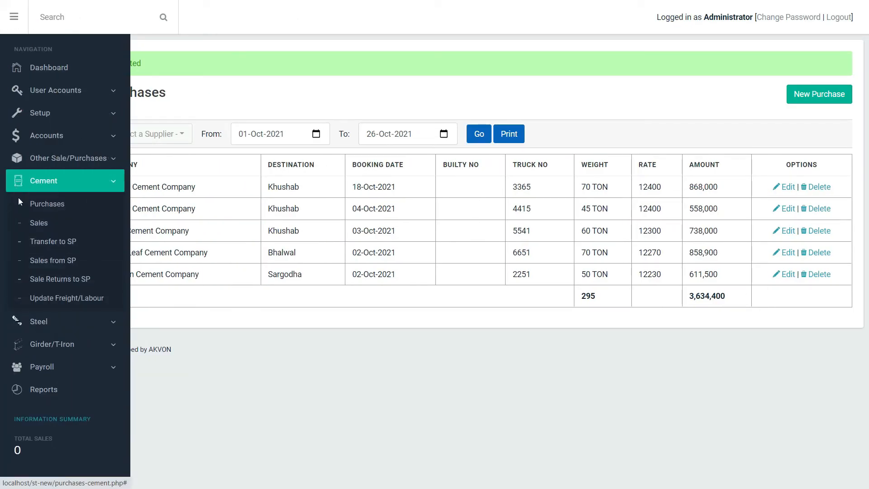
pyautogui.click(43, 222)
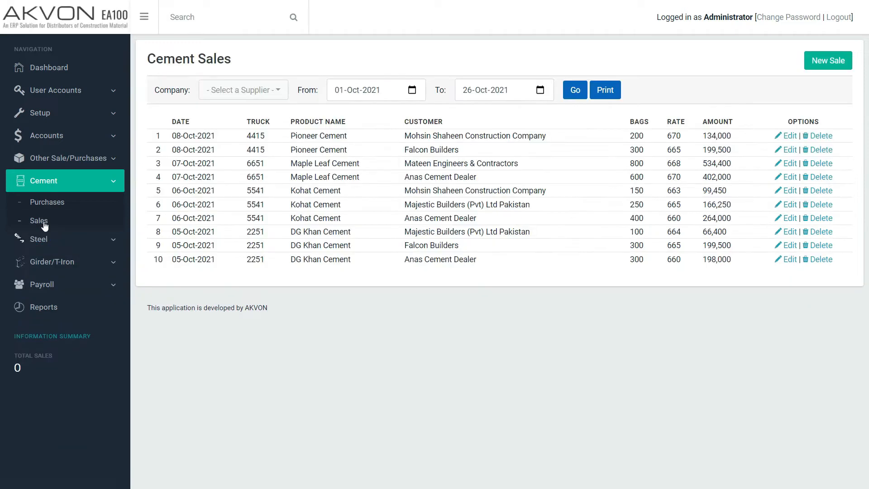
pyautogui.click(838, 67)
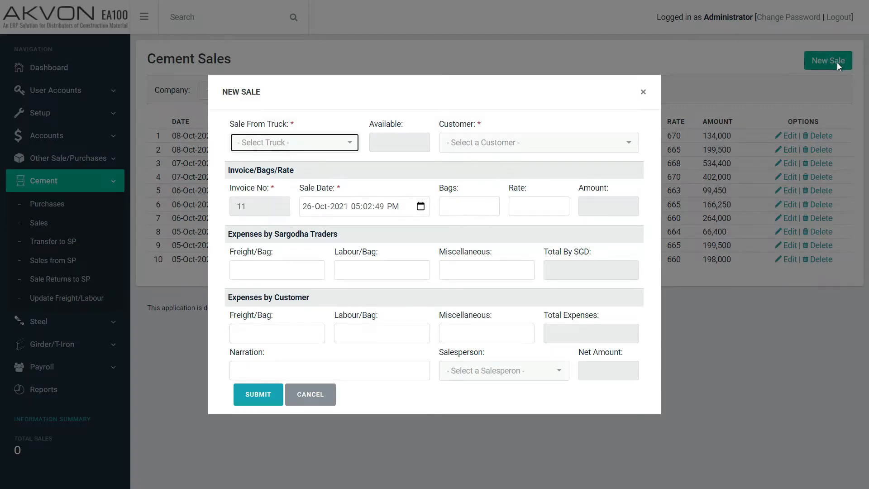
pyautogui.click(319, 146)
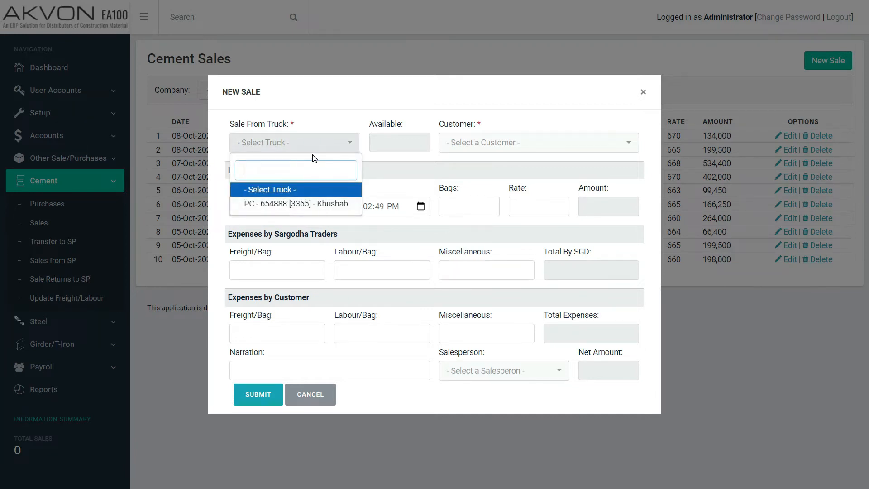
pyautogui.write('33')
pyautogui.press('Return')
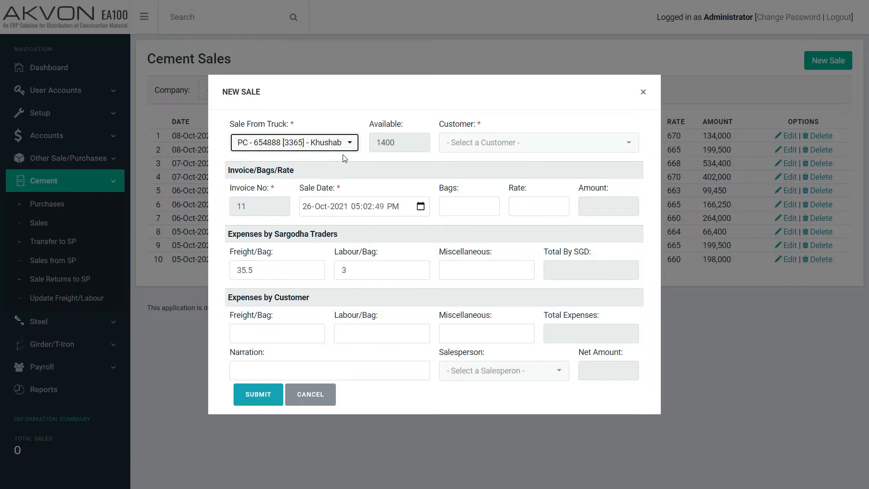
# Step: Choose Askari Homes Project as the sale's customer and set the sale date to 20-Oct-2021
pyautogui.click(468, 146)
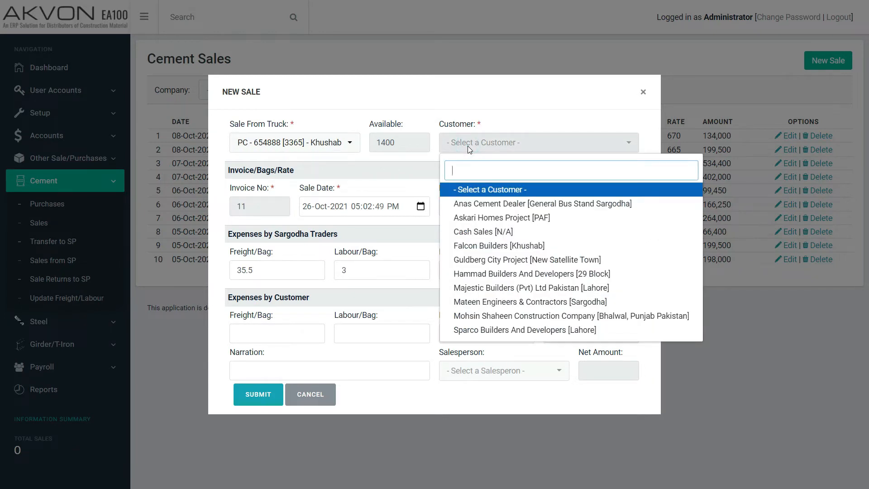
pyautogui.write('ask')
pyautogui.press('Return')
pyautogui.click(312, 208)
pyautogui.write('20')
# Step: Enter 600 bags at a rate of 680 and submit the Askari Homes Project sale
pyautogui.click(485, 202)
pyautogui.write('600')
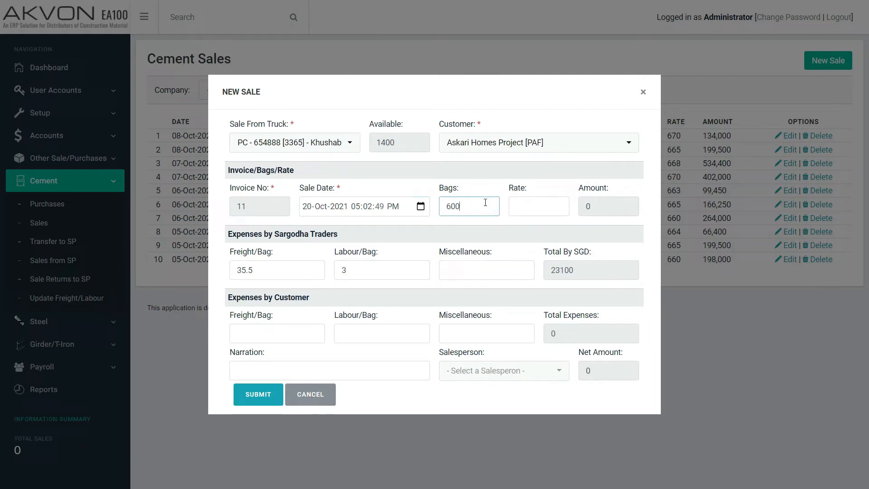
pyautogui.press('Tab')
pyautogui.write('680')
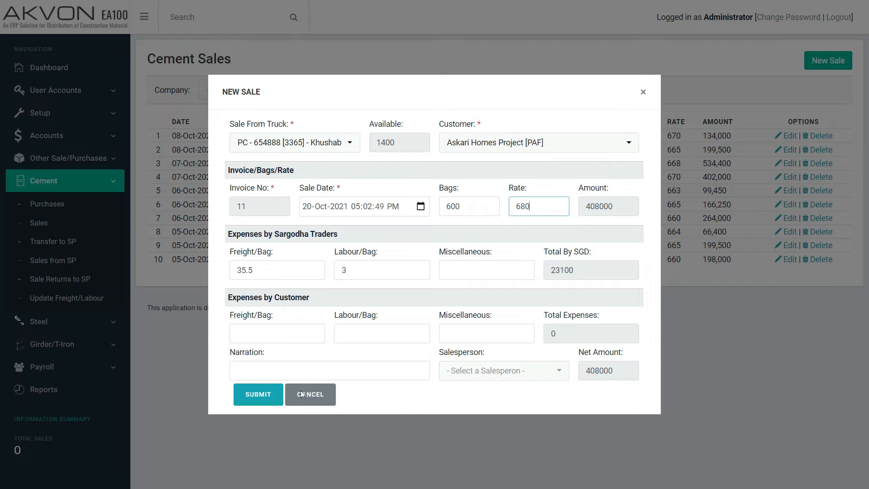
pyautogui.click(263, 396)
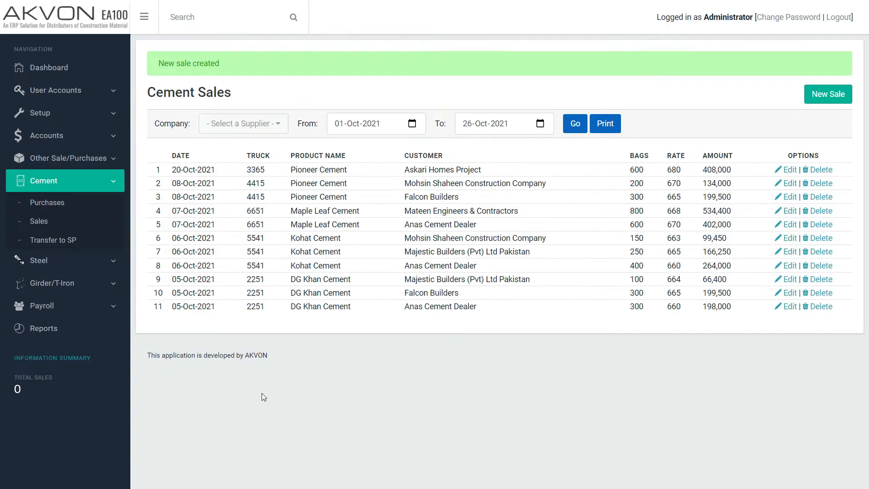
# Step: Start another cement sale from the Khushab truck 3365 with Falcon Builders as customer
pyautogui.click(834, 95)
pyautogui.click(309, 145)
pyautogui.click(313, 189)
pyautogui.click(472, 144)
pyautogui.write('fal')
pyautogui.press('Return')
# Step: Date the Falcon Builders sale 20-Oct-2021, enter 800 bags at a rate of 682 and submit it
pyautogui.click(311, 208)
pyautogui.write('20-Oct-2021 05:03:16 PM')
pyautogui.click(484, 209)
pyautogui.write('800')
pyautogui.click(533, 211)
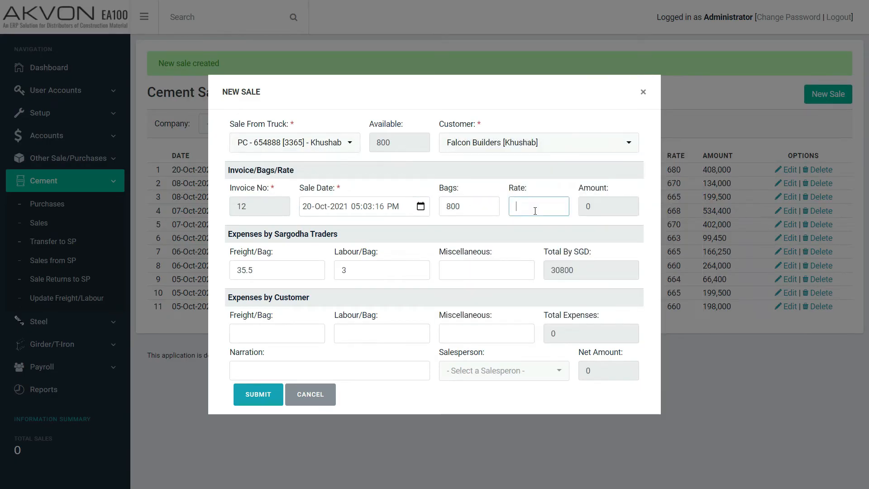
pyautogui.write('682')
pyautogui.click(266, 398)
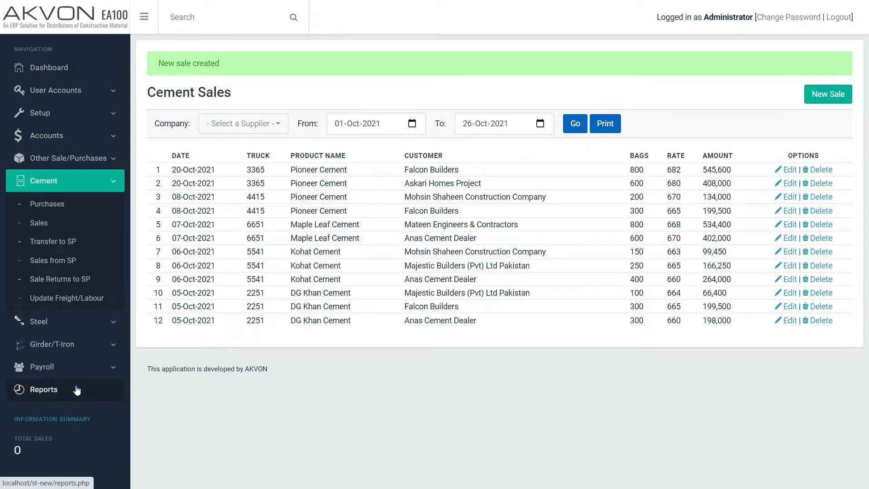
# Step: Show the account ledger report for Askari Homes Project
pyautogui.click(77, 390)
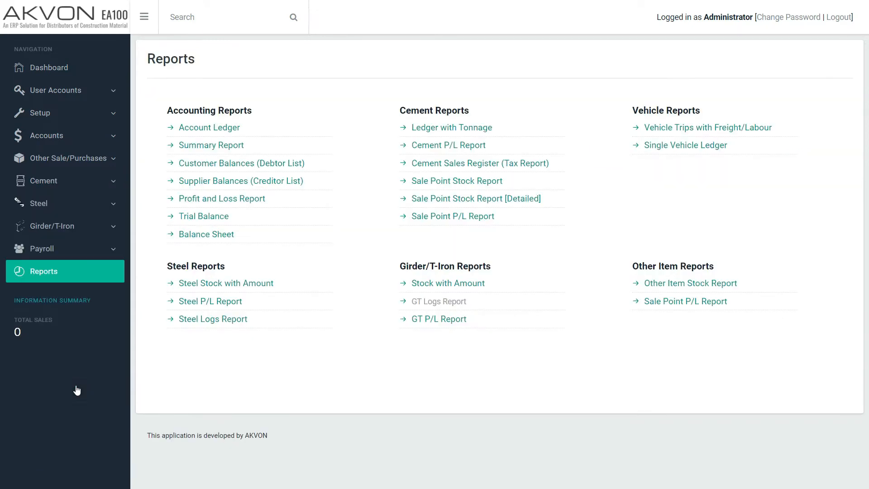
pyautogui.click(202, 131)
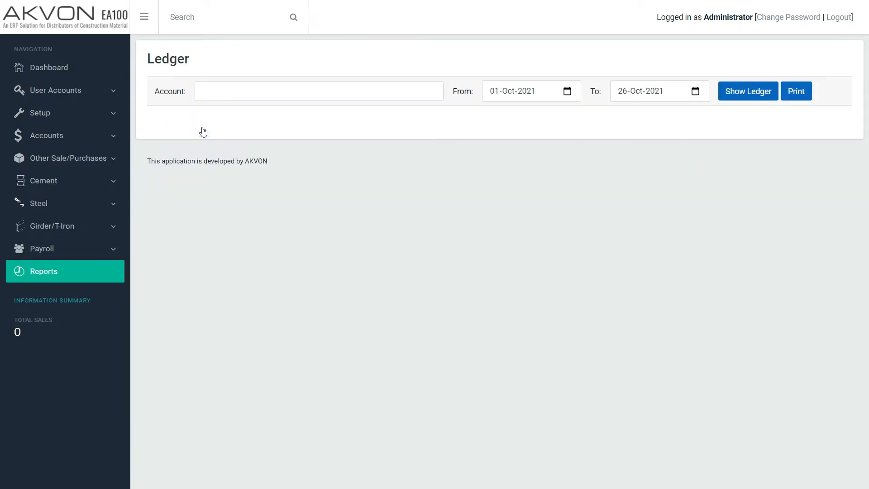
pyautogui.click(341, 87)
pyautogui.write('ask')
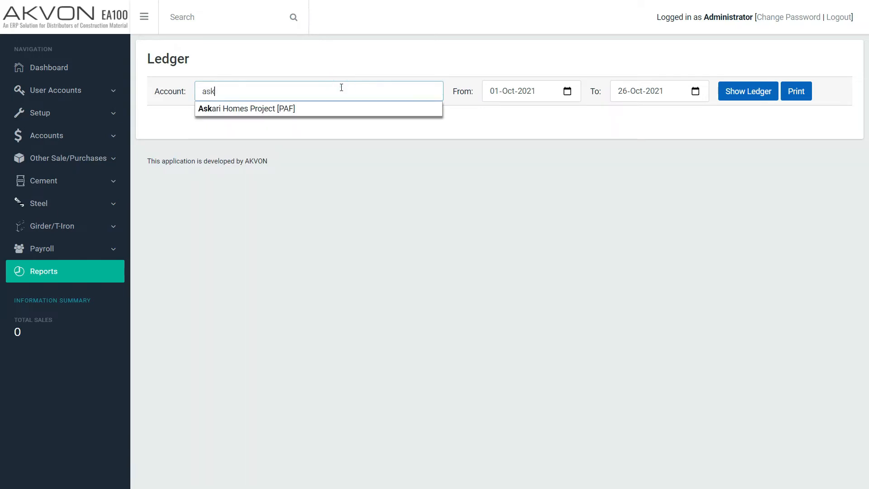
pyautogui.click(353, 110)
pyautogui.click(747, 94)
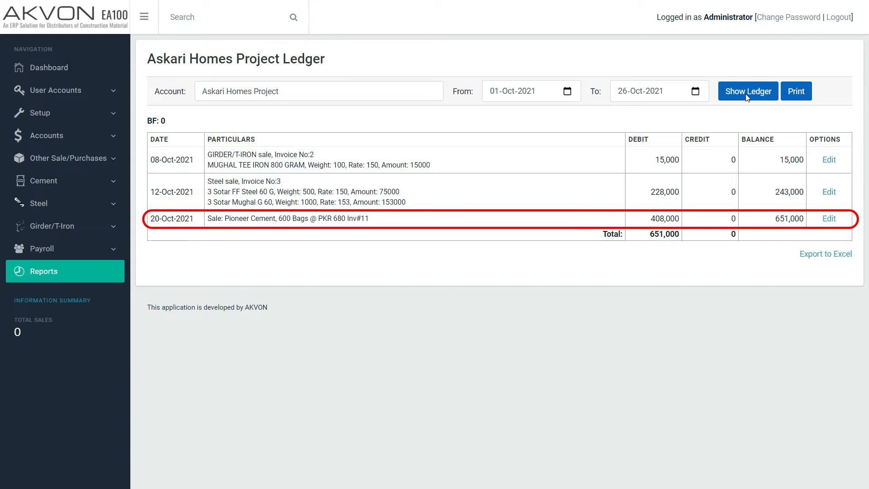
# Step: Generate the Cement P/L Report for all suppliers and review its truck-by-truck profit down to the end
pyautogui.click(50, 275)
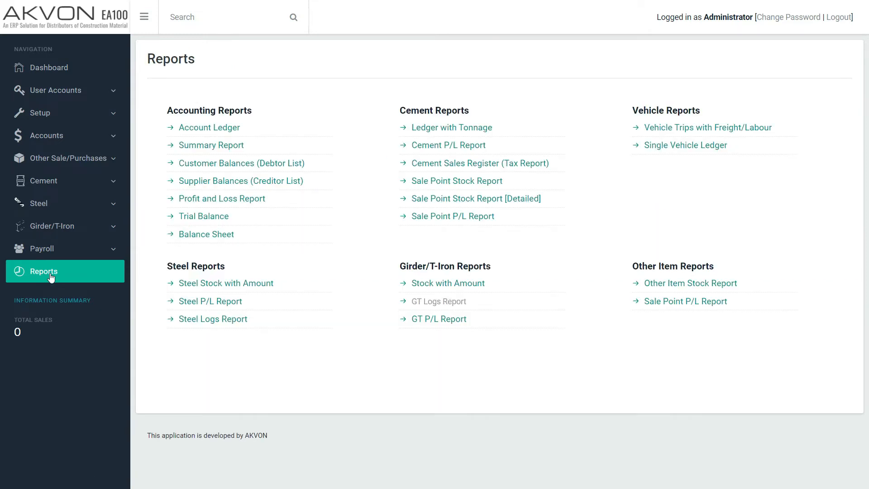
pyautogui.click(456, 145)
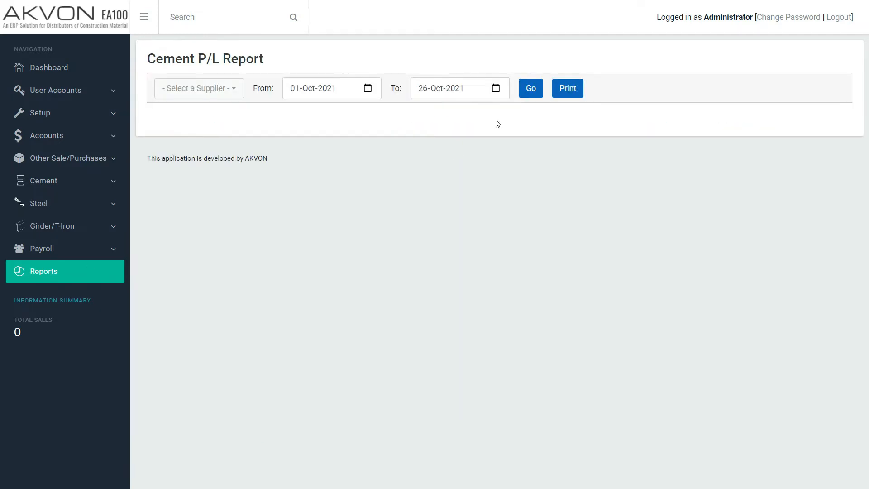
pyautogui.click(532, 94)
pyautogui.scroll(-4, 492, 289)
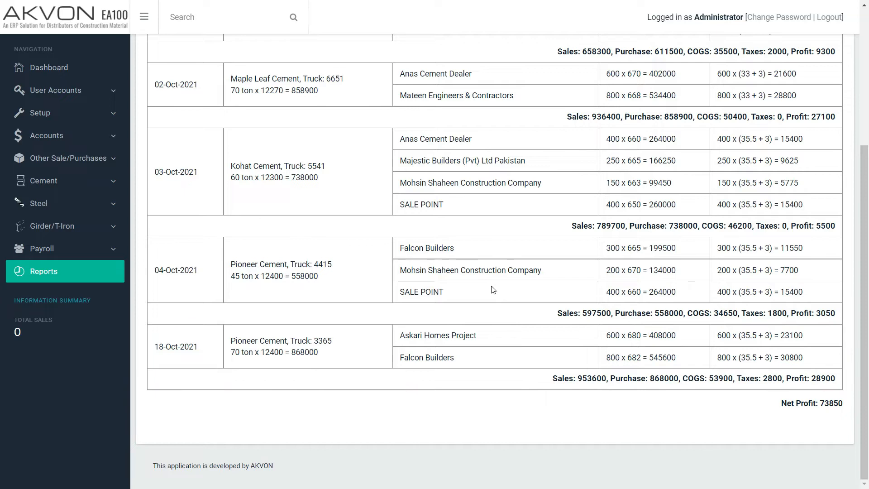
pyautogui.click(64, 277)
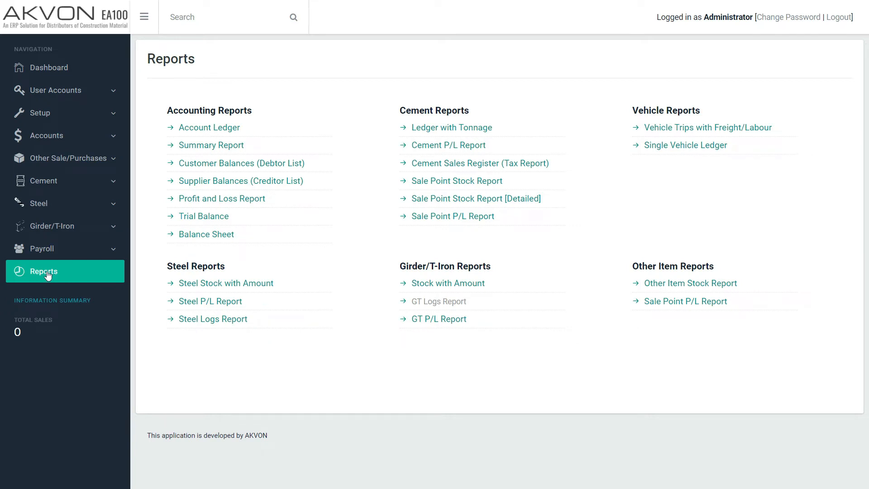
# Step: Look through the cement Transfers to Sale Point and Sales From Sale Point lists and their blank entry forms
pyautogui.click(51, 185)
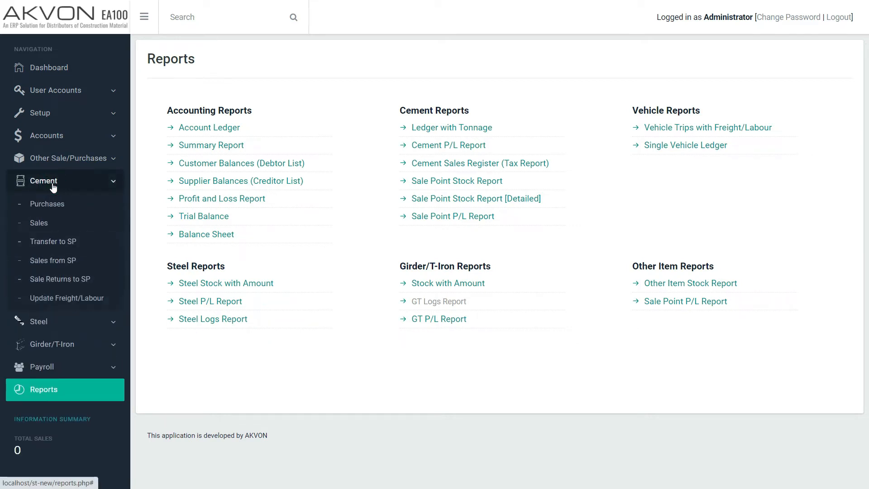
pyautogui.click(53, 243)
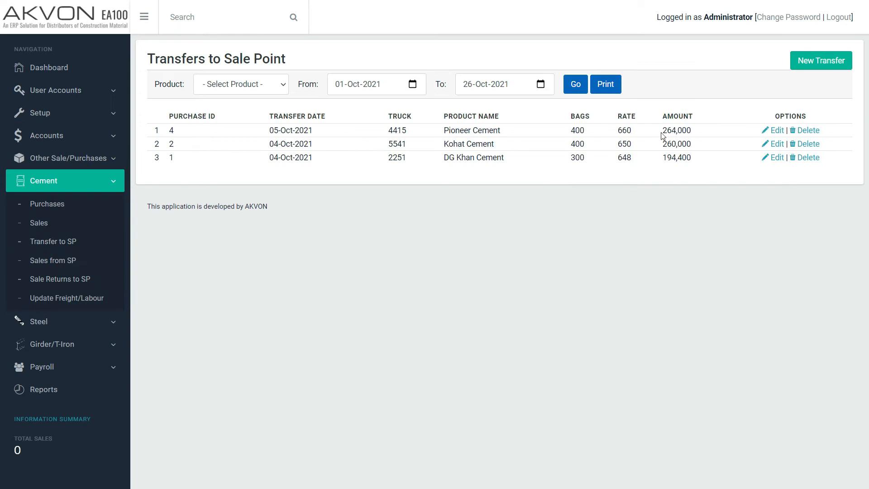
pyautogui.click(817, 65)
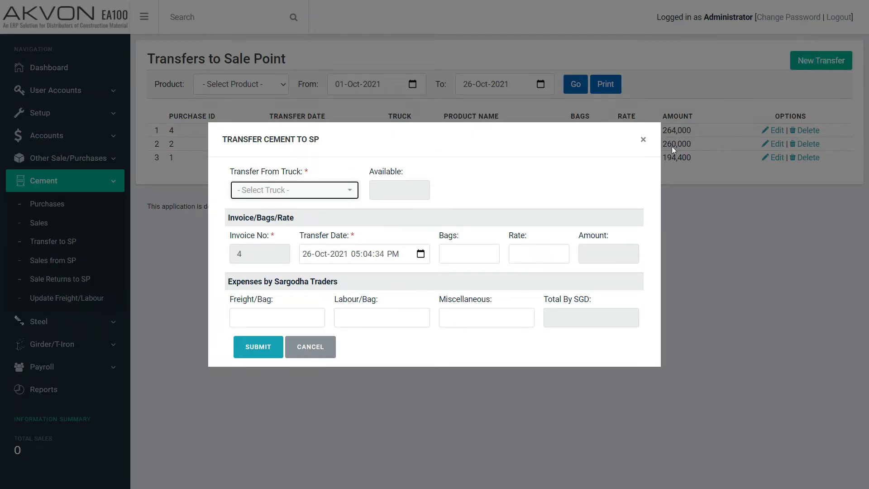
pyautogui.click(644, 141)
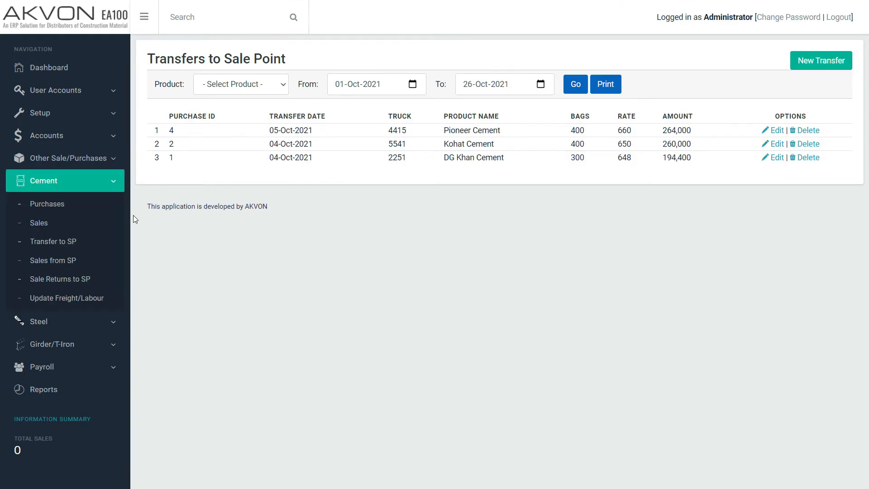
pyautogui.click(43, 264)
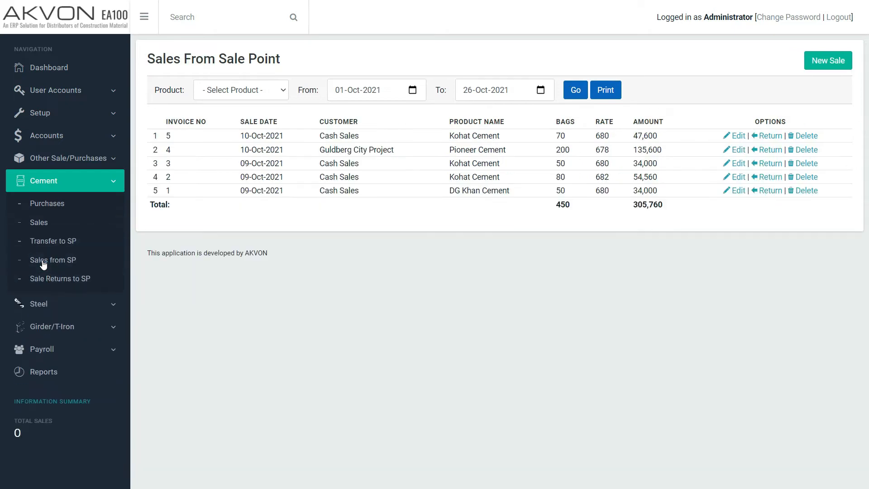
pyautogui.click(827, 65)
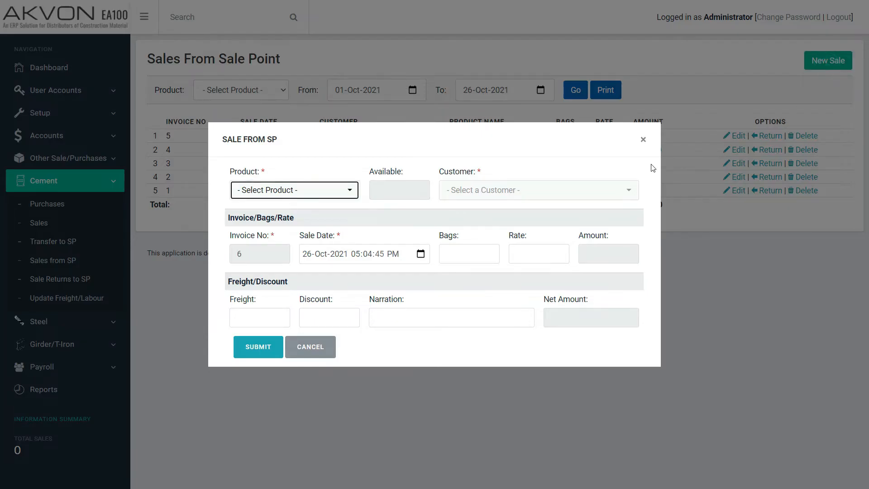
pyautogui.click(643, 141)
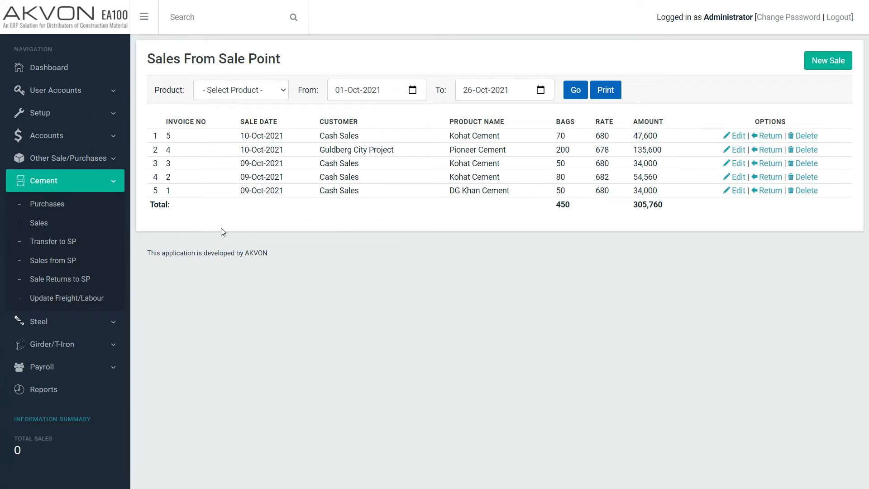
# Step: Start a new steel purchase, enter its invoice number and set the purchase date to 20-Oct-2021
pyautogui.click(66, 323)
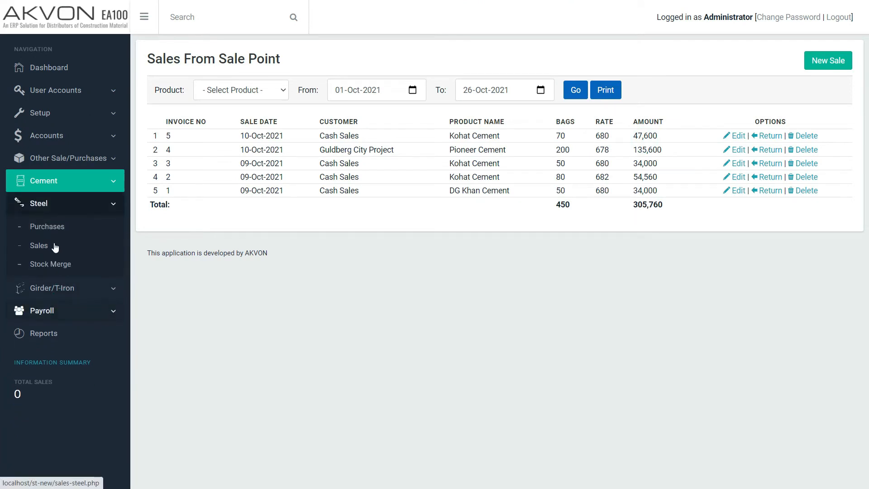
pyautogui.click(54, 225)
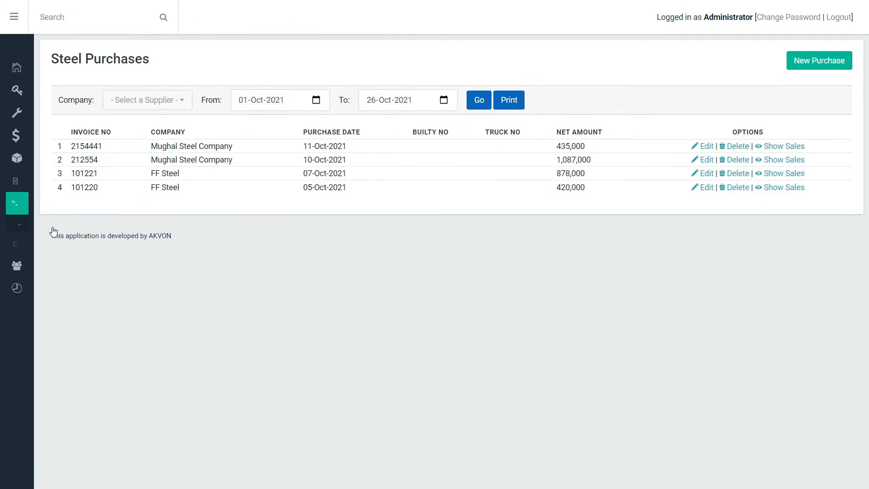
pyautogui.click(836, 63)
pyautogui.click(185, 117)
pyautogui.write('2231')
pyautogui.press('Tab')
pyautogui.write('20')
# Step: Choose Mughal Steel Company as the steel purchase's supplier and add two more item rows
pyautogui.click(458, 116)
pyautogui.write('mugh')
pyautogui.press('Return')
pyautogui.click(249, 190)
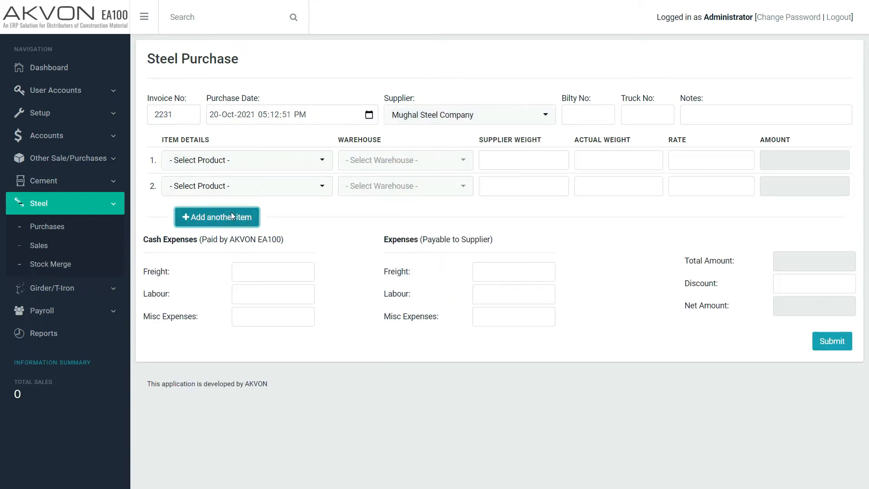
pyautogui.click(233, 210)
# Step: Set the three item rows to 3 MM, 4 MM and 6 MM Mughal G 60
pyautogui.click(258, 157)
pyautogui.write('mugh')
pyautogui.press('Return')
pyautogui.click(252, 186)
pyautogui.write('mugh')
pyautogui.click(239, 247)
pyautogui.click(240, 212)
pyautogui.write('mugh')
pyautogui.click(237, 286)
# Step: Assign Warehouse - A to all three steel purchase items
pyautogui.click(405, 161)
pyautogui.click(409, 191)
pyautogui.click(390, 236)
pyautogui.click(409, 213)
pyautogui.click(389, 264)
# Step: Enter supplier weight 1000, actual weight 1015 and rate 150 for the 3 MM Mughal G 60 purchase item
pyautogui.click(513, 161)
pyautogui.write('1000')
pyautogui.press('Tab')
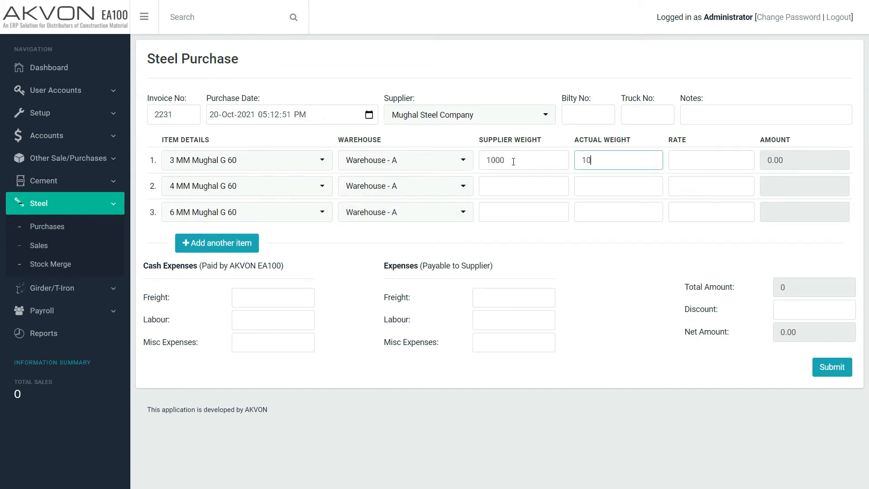
pyautogui.press('Tab')
pyautogui.write('150')
pyautogui.press('Tab')
# Step: Enter supplier weight 1500, actual weight 1500 and rate 150 for the 4 MM Mughal G 60 purchase item
pyautogui.press('Tab')
pyautogui.press('Tab')
pyautogui.write('1500')
pyautogui.press('Tab')
pyautogui.write('1500')
pyautogui.press('Tab')
pyautogui.write('150')
# Step: Enter supplier weight 2000, actual weight 1980 and rate 150 for the 6 MM item, and submit the steel purchase
pyautogui.press('Tab')
pyautogui.press('Tab')
pyautogui.write('2000')
pyautogui.press('Tab')
pyautogui.write('1980')
pyautogui.press('Tab')
pyautogui.write('150')
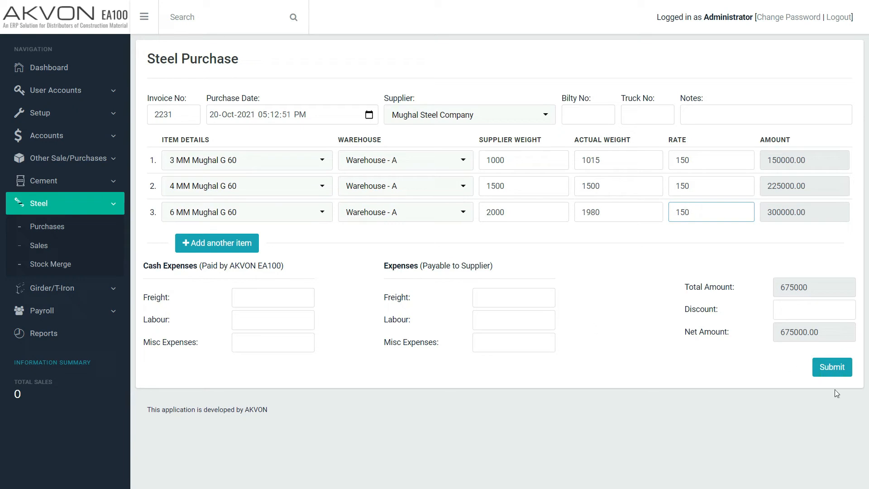
pyautogui.click(832, 367)
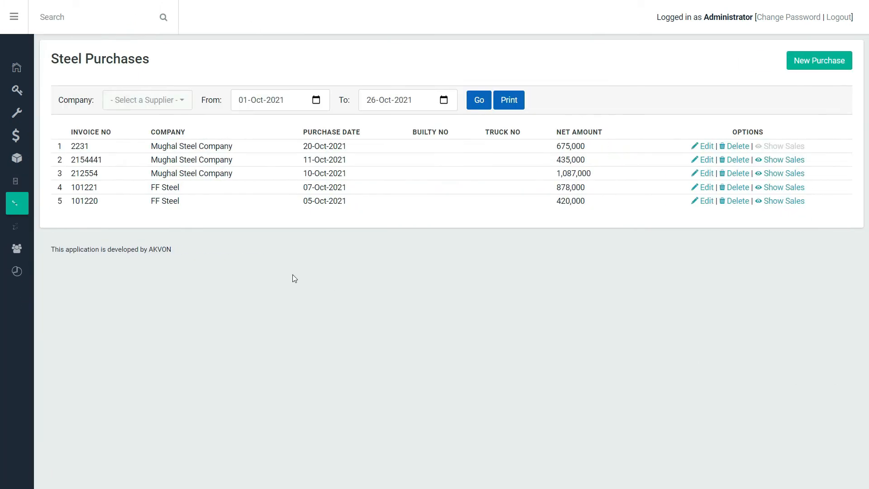
# Step: Start a new steel sale dated 20-Oct-2021 for the customer Askari Homes Project [PAF]
pyautogui.click(41, 249)
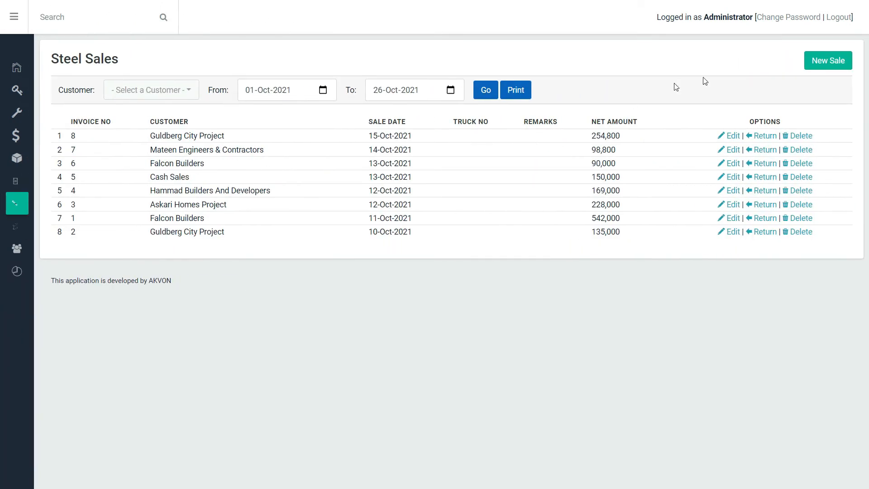
pyautogui.click(830, 64)
pyautogui.click(214, 113)
pyautogui.write('20-Oct-2021 05:15:34 PM')
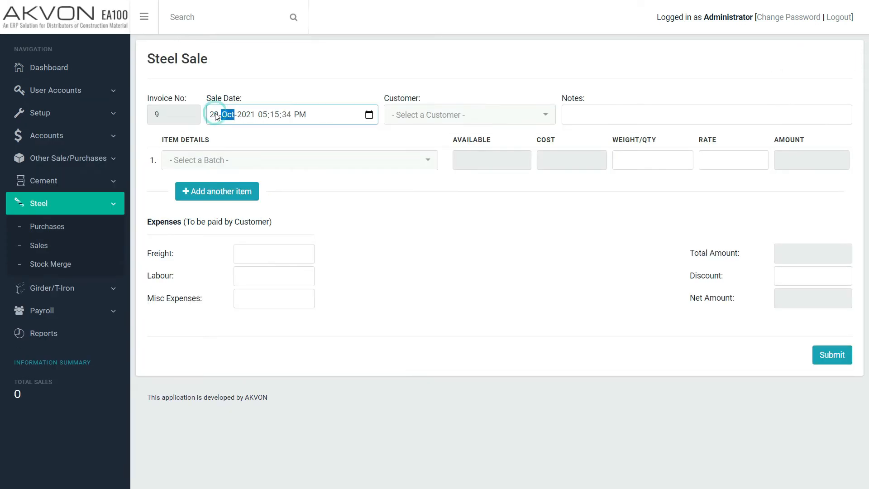
pyautogui.click(415, 113)
pyautogui.write('ask')
pyautogui.press('Return')
# Step: Add the 4 MM Mughal G 60 batch from the 20-Oct-2021 purchase to the sale, with weight 500 and rate 160
pyautogui.click(296, 166)
pyautogui.write('2231')
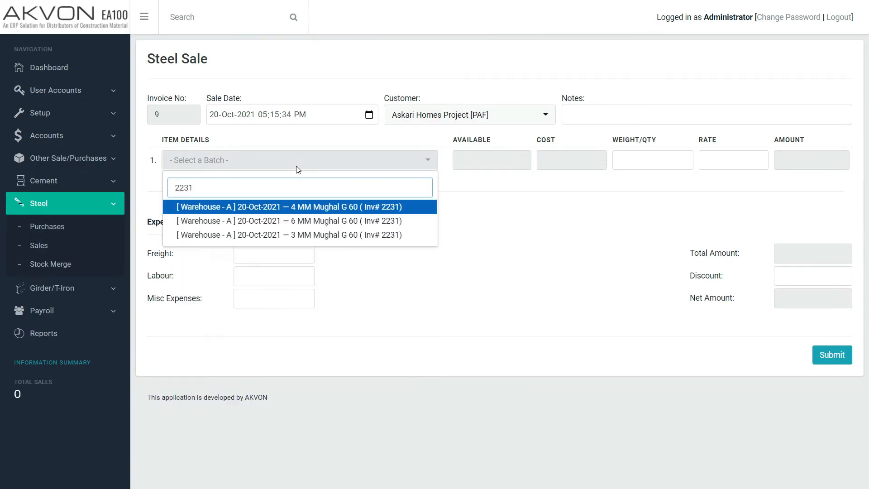
pyautogui.press('Return')
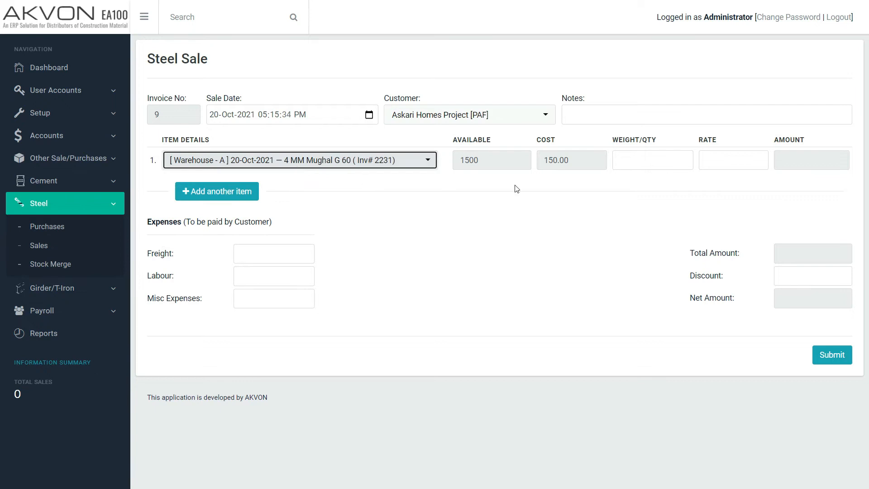
pyautogui.click(630, 162)
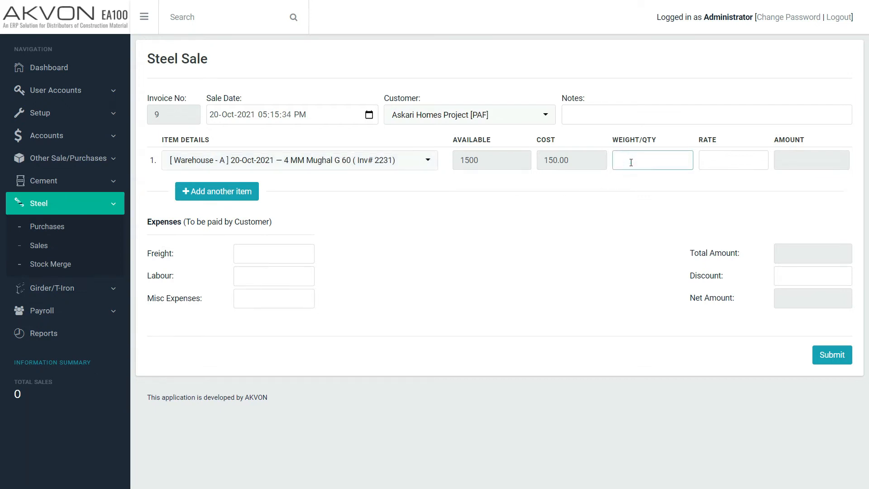
pyautogui.write('500')
pyautogui.press('Tab')
pyautogui.write('160')
# Step: Add a second sale item for the 20-Oct-2021 6 MM Mughal G 60 batch, with weight 600 and rate 160
pyautogui.click(242, 192)
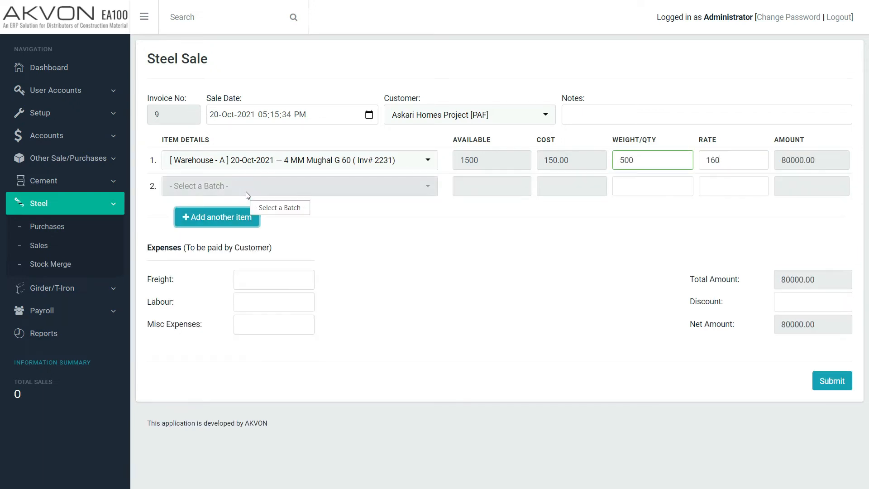
pyautogui.click(267, 186)
pyautogui.write('2231')
pyautogui.click(287, 250)
pyautogui.click(638, 186)
pyautogui.write('600')
pyautogui.press('Tab')
# Step: Add a third sale item for the 20-Oct-2021 3 MM Mughal G 60 batch, with weight 800 and rate 160
pyautogui.write('160')
pyautogui.click(253, 218)
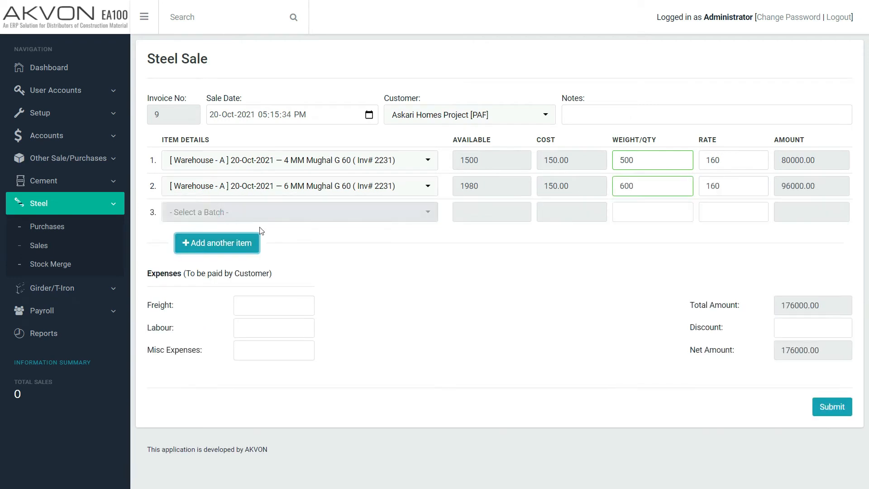
pyautogui.click(282, 210)
pyautogui.write('2231')
pyautogui.click(320, 288)
pyautogui.click(641, 216)
pyautogui.write('800')
pyautogui.press('Tab')
pyautogui.write('160')
# Step: Enter customer-paid expenses of 500 for freight and 200 for labour, and submit the steel sale
pyautogui.click(273, 308)
pyautogui.write('500')
pyautogui.click(289, 329)
pyautogui.write('200')
pyautogui.click(835, 408)
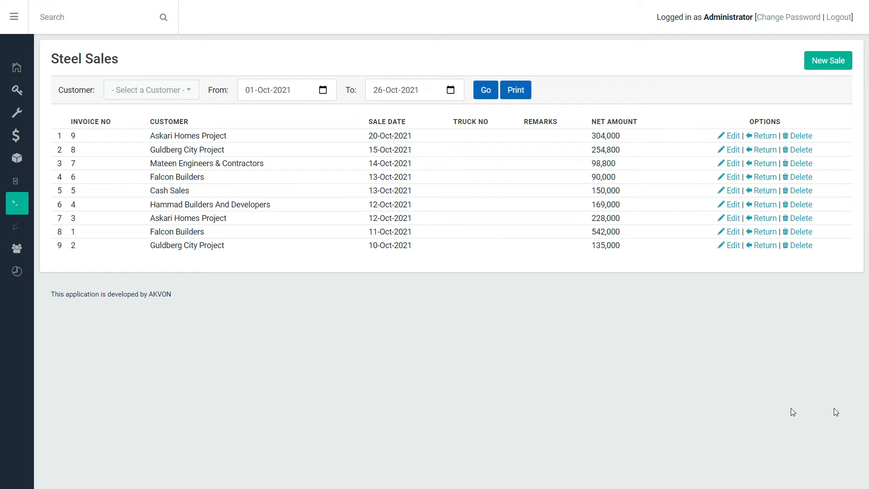
# Step: Generate the Steel P/L Report for 01-Oct-2021 to 26-Oct-2021
pyautogui.moveTo(17, 253)
pyautogui.click(47, 333)
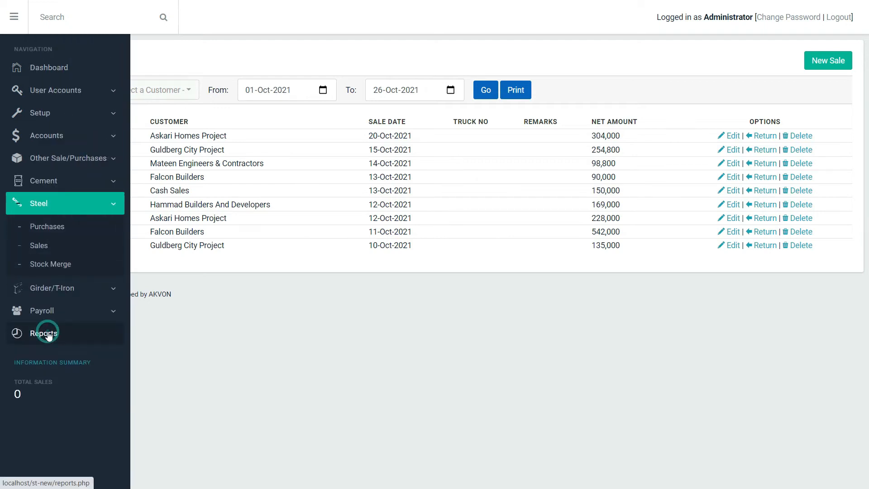
pyautogui.click(214, 302)
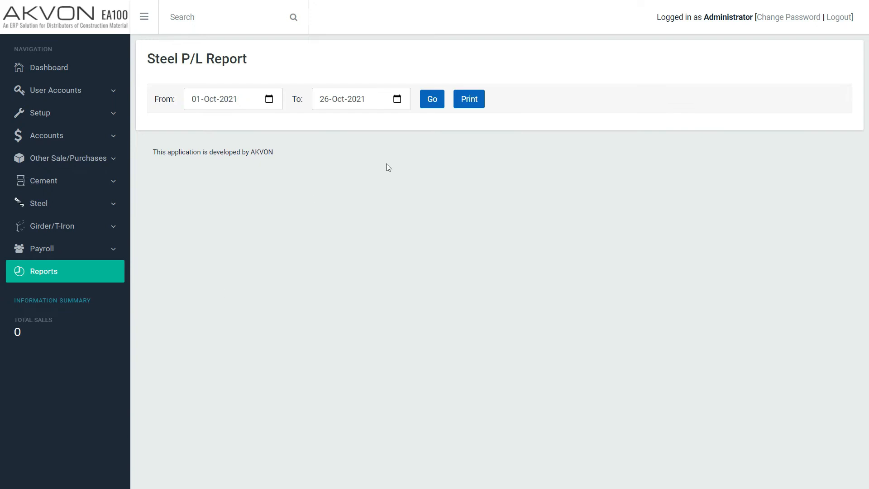
pyautogui.click(440, 95)
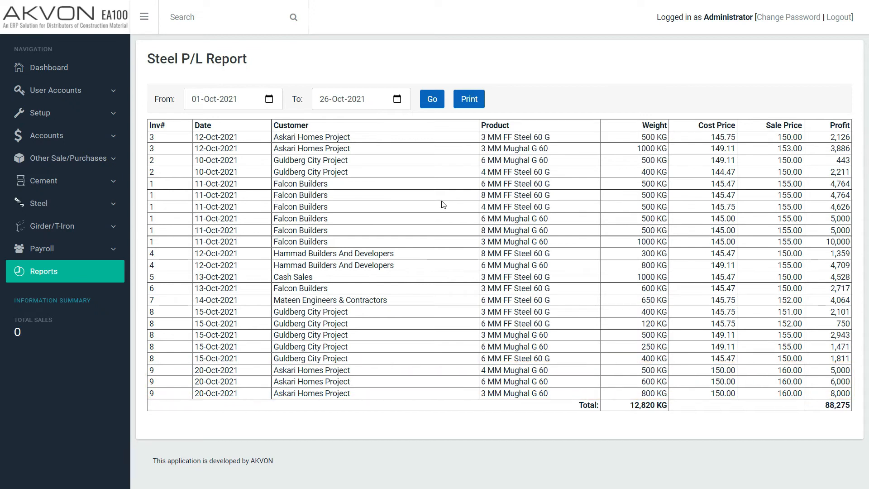
# Step: Generate the Steel Logs Report for 01-Oct-2021 to 26-Oct-2021 and review the batches' sales and remaining stock
pyautogui.click(40, 280)
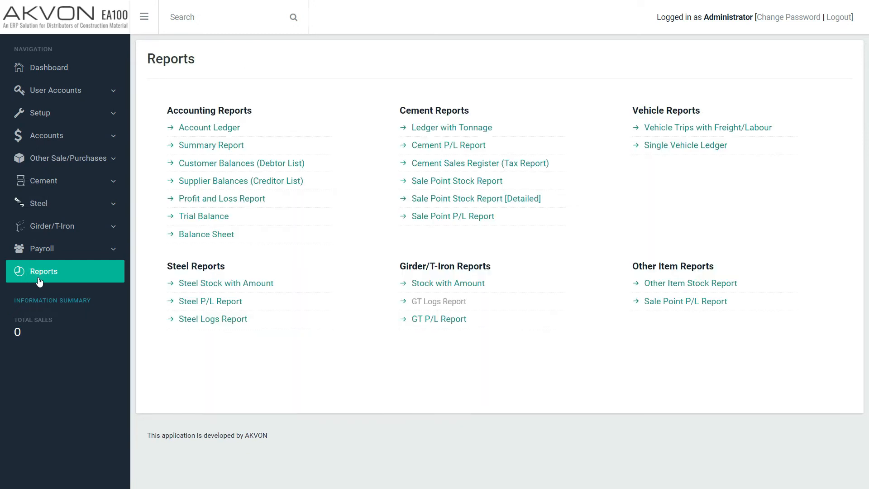
pyautogui.click(213, 319)
pyautogui.click(432, 102)
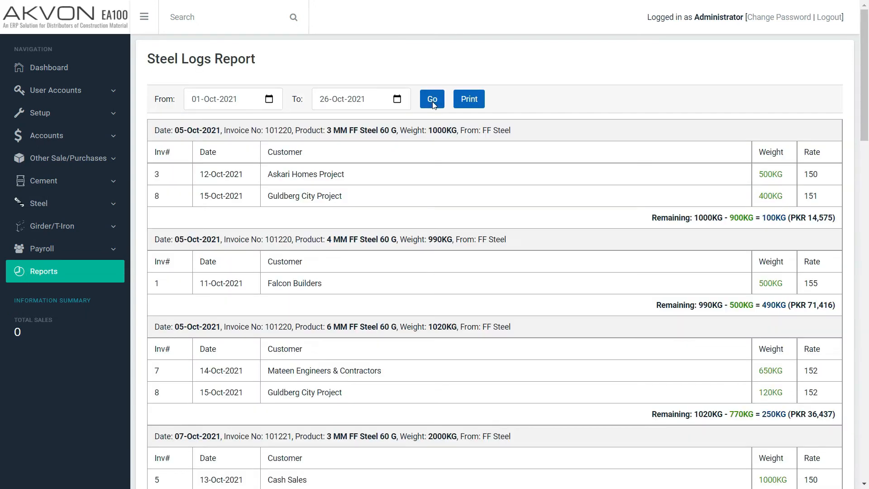
pyautogui.scroll(-15, 471, 255)
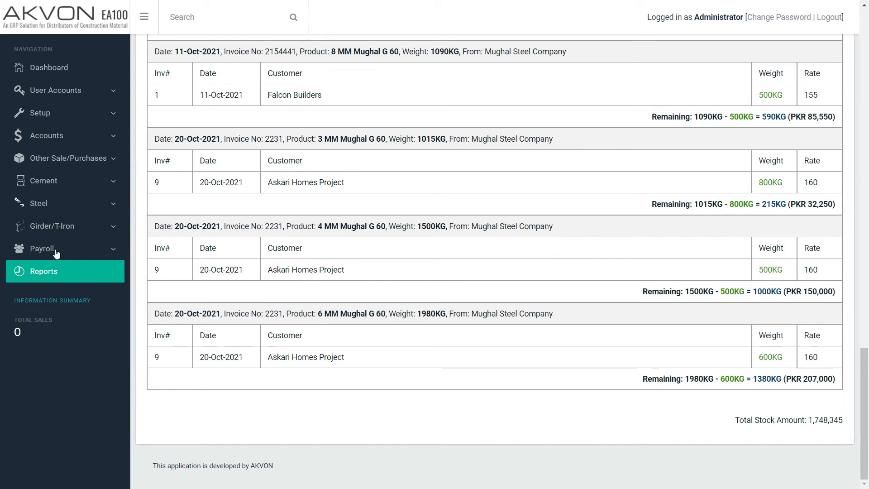
# Step: Start a new Girder/T-Iron purchase dated 20-Oct-2021, enter its invoice number and choose Mughal Steel Company as supplier
pyautogui.click(68, 229)
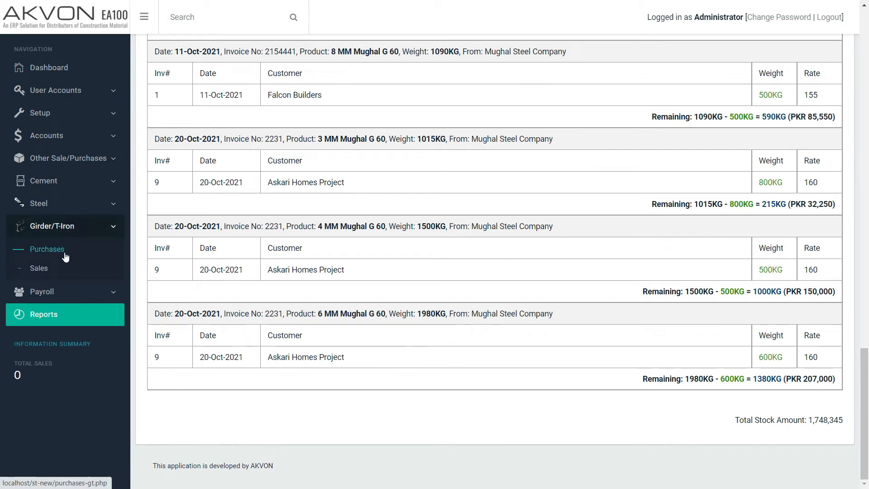
pyautogui.click(65, 255)
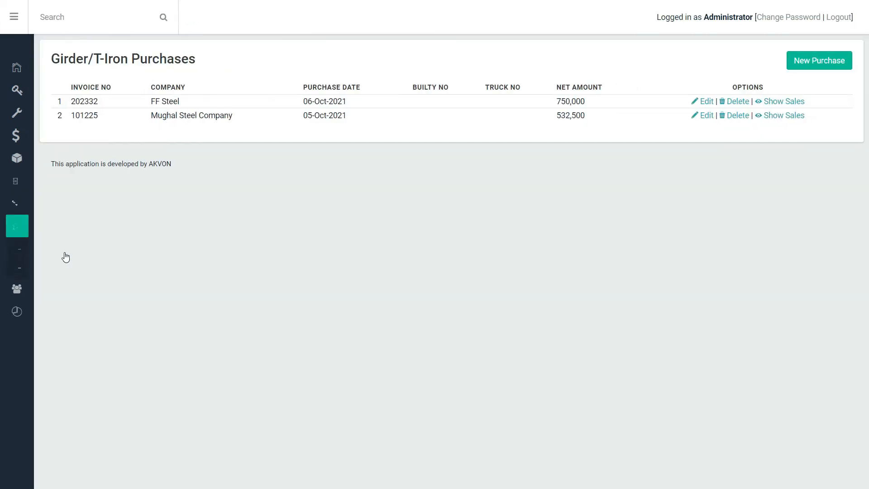
pyautogui.click(816, 61)
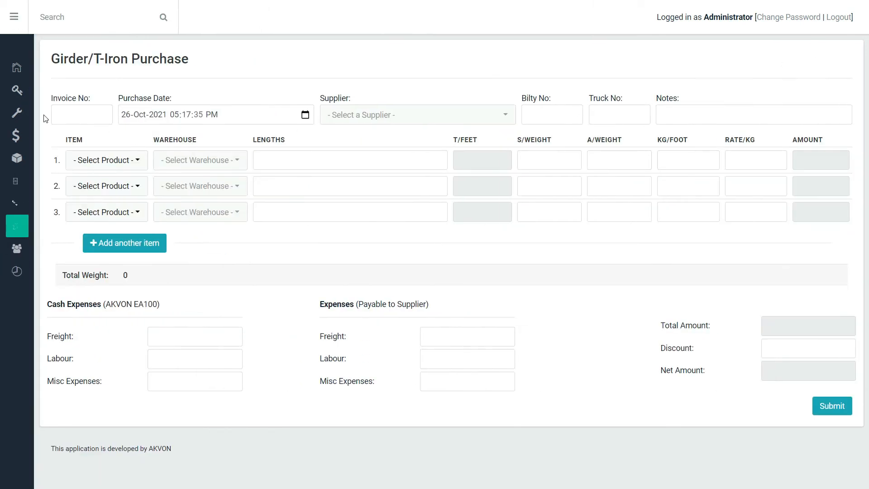
pyautogui.click(64, 111)
pyautogui.write('3341')
pyautogui.click(384, 114)
pyautogui.write('mugh')
pyautogui.press('Return')
# Step: Set the first item to MUGHAL GIRDAR 8X4 16LBS in Warehouse - A with lengths 16/10,18/20,20/30
pyautogui.click(128, 162)
pyautogui.click(136, 248)
pyautogui.click(273, 157)
pyautogui.click(240, 196)
pyautogui.click(312, 163)
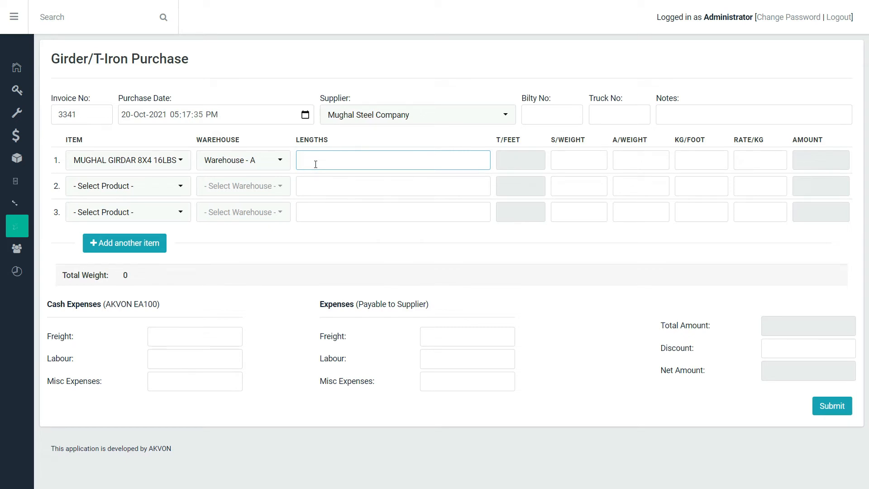
pyautogui.write('16/10,18/20,20/30')
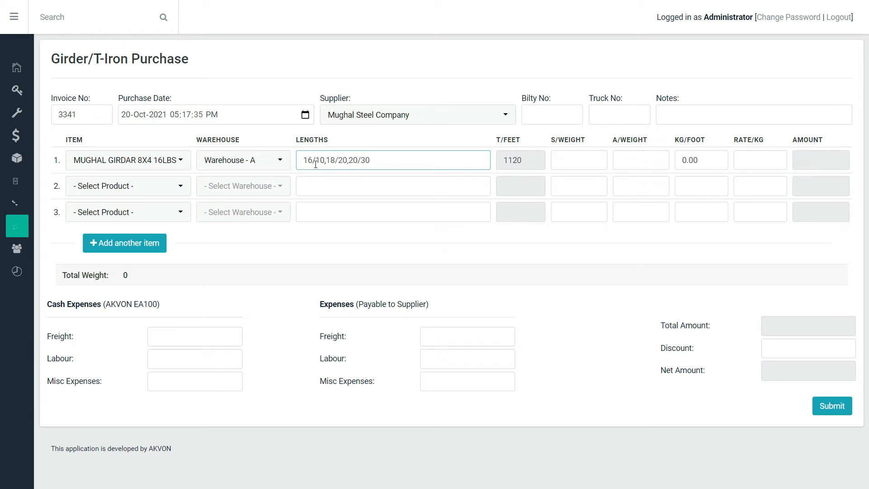
# Step: Enter supplier weight 2500, actual weight 2520 and rate 150 per kg for the girder item
pyautogui.click(576, 159)
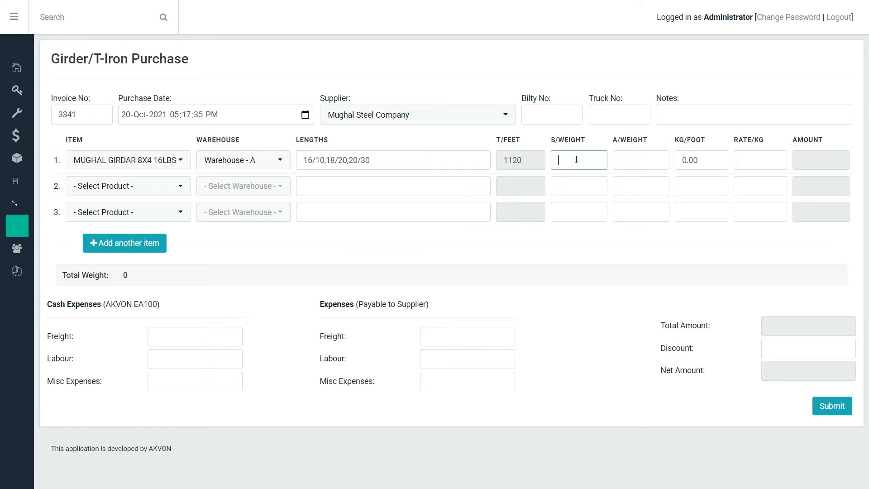
pyautogui.write('2500')
pyautogui.press('Tab')
pyautogui.write('252')
pyautogui.press('Tab')
pyautogui.press('Tab')
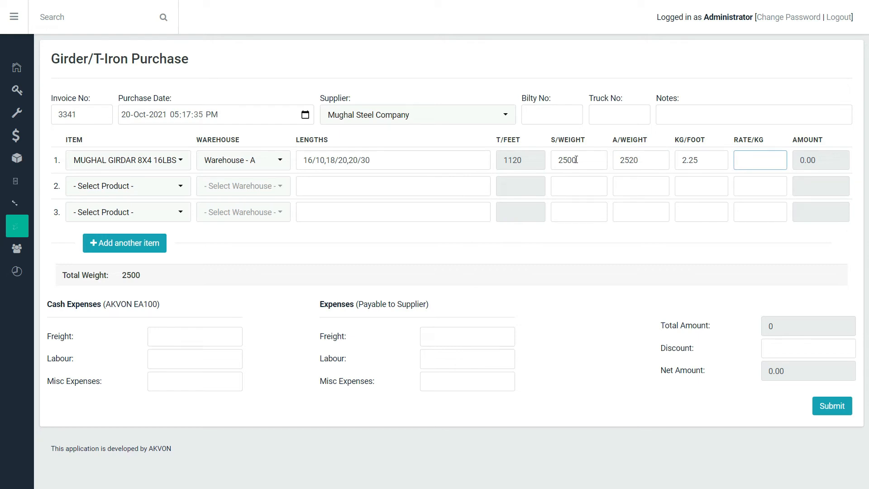
pyautogui.write('150')
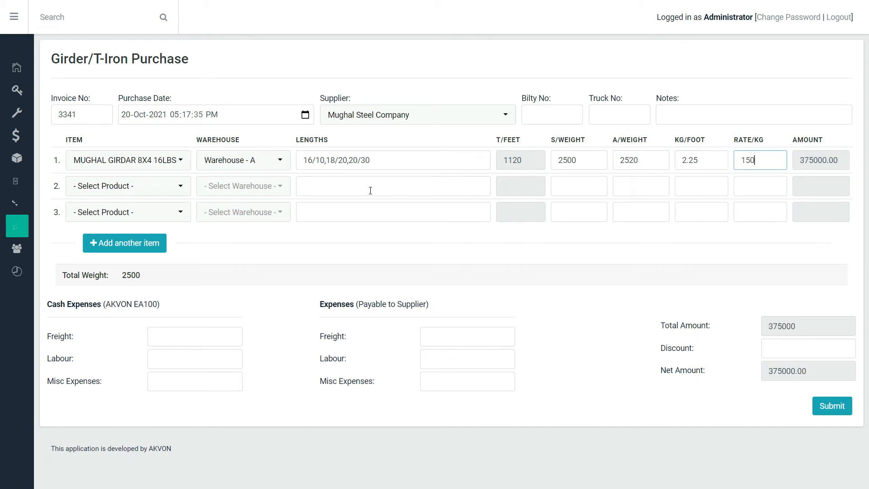
# Step: Set the second item to MUGHAL TEE IRON 700 GRAM in Warehouse - A with lengths 60/10
pyautogui.click(139, 188)
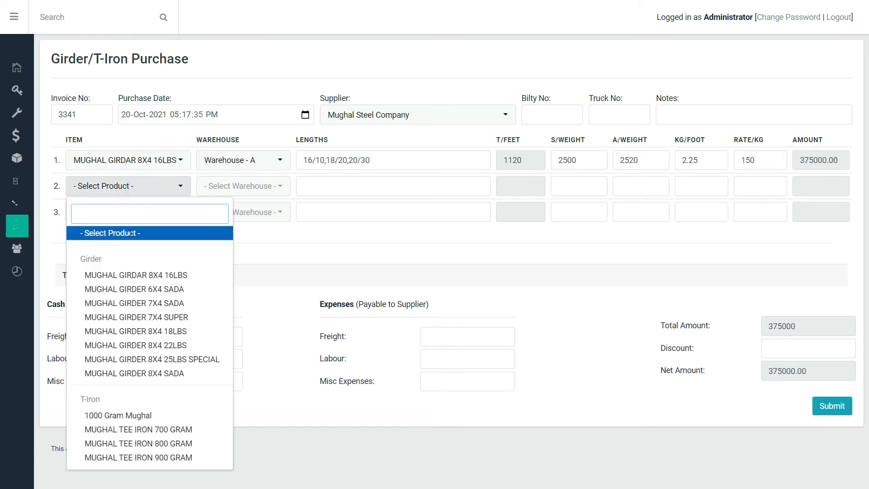
pyautogui.click(172, 430)
pyautogui.click(339, 191)
pyautogui.write('60/10')
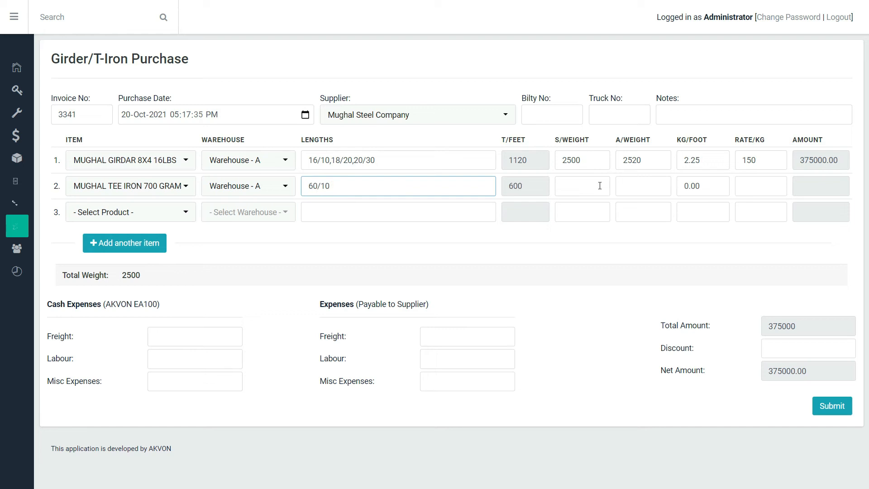
# Step: Enter supplier and actual weights of 850 and rate 150 for the tee iron item, and submit the Girder/T-Iron purchase
pyautogui.click(600, 185)
pyautogui.write('850')
pyautogui.press('Tab')
pyautogui.write('850')
pyautogui.press('Tab')
pyautogui.press('Tab')
pyautogui.write('150')
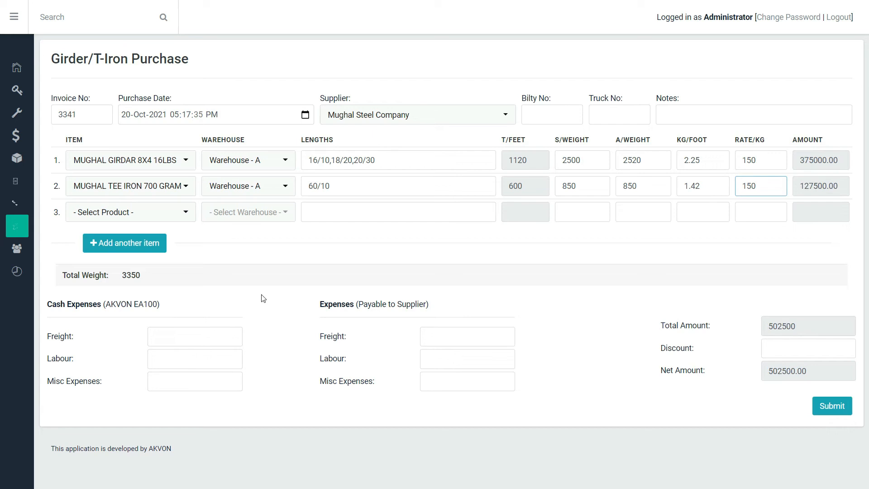
pyautogui.click(832, 405)
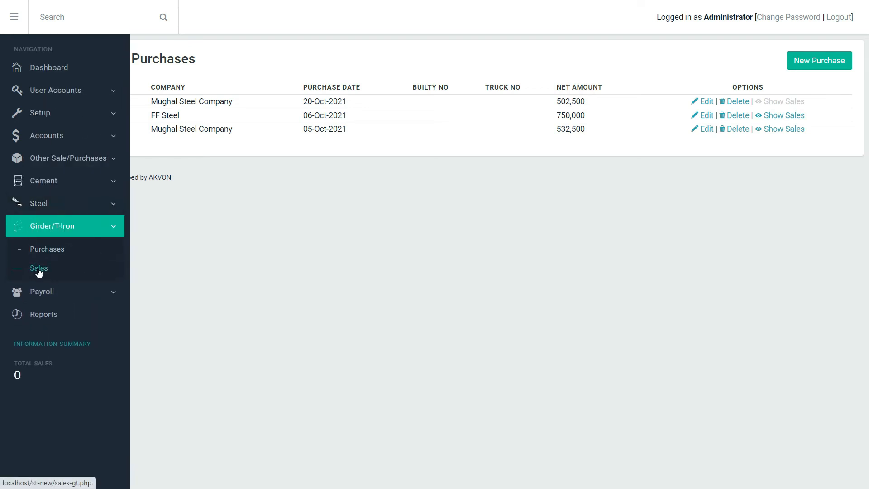
# Step: Start a new Girder/T-Iron sale dated 20-Oct-2021 for the customer Askari Homes Project [PAF]
pyautogui.click(37, 269)
pyautogui.click(817, 64)
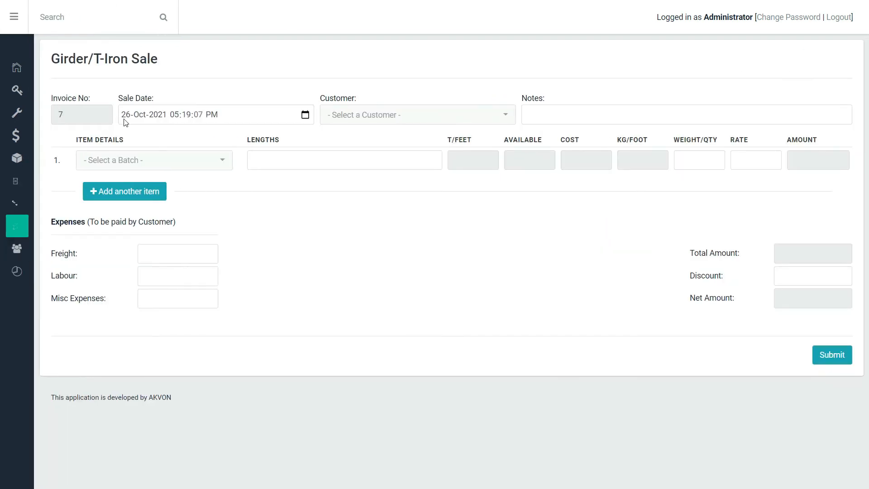
pyautogui.click(125, 118)
pyautogui.write('20')
pyautogui.click(366, 115)
pyautogui.write('ask')
pyautogui.press('Return')
# Step: Add the 20-Oct-2021 MUGHAL GIRDAR 8X4 16LBS batch with weight 500 and rate 170, and submit the Girder/T-Iron sale
pyautogui.click(173, 162)
pyautogui.write('3341')
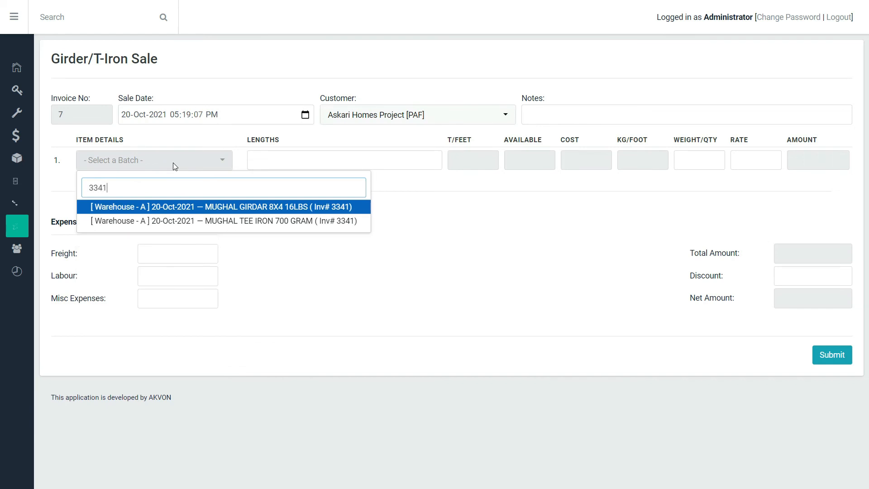
pyautogui.press('Return')
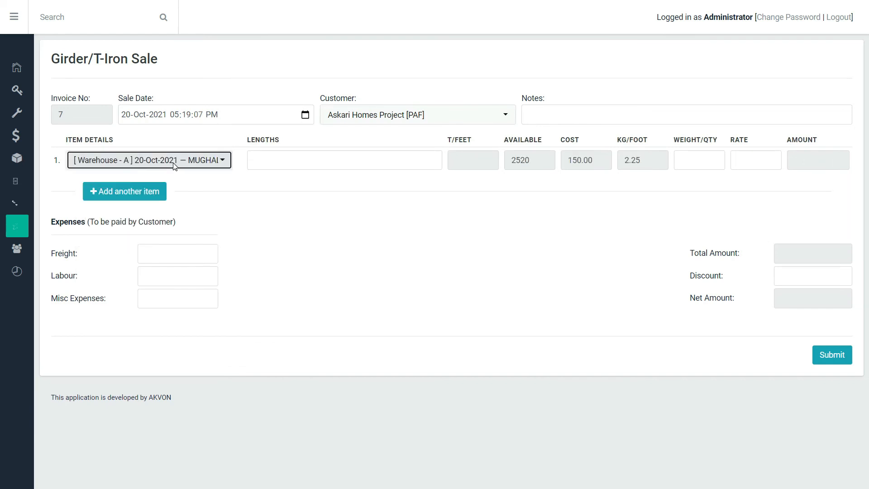
pyautogui.click(694, 161)
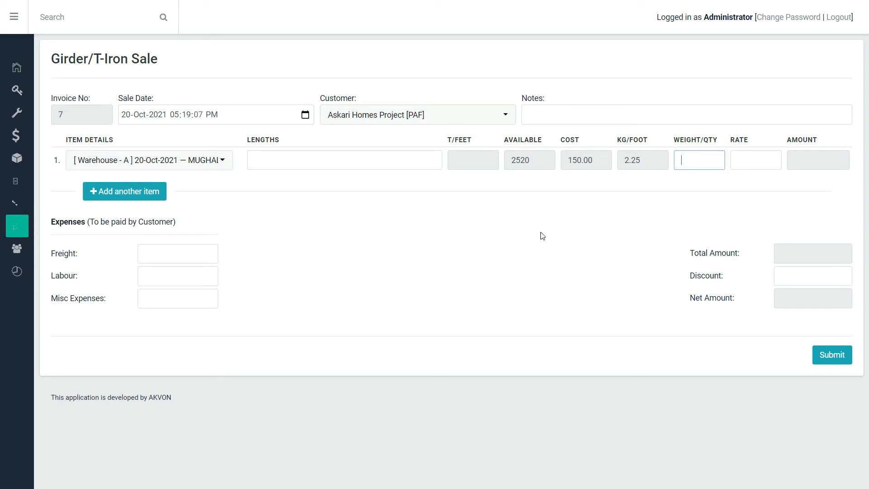
pyautogui.write('500')
pyautogui.press('Tab')
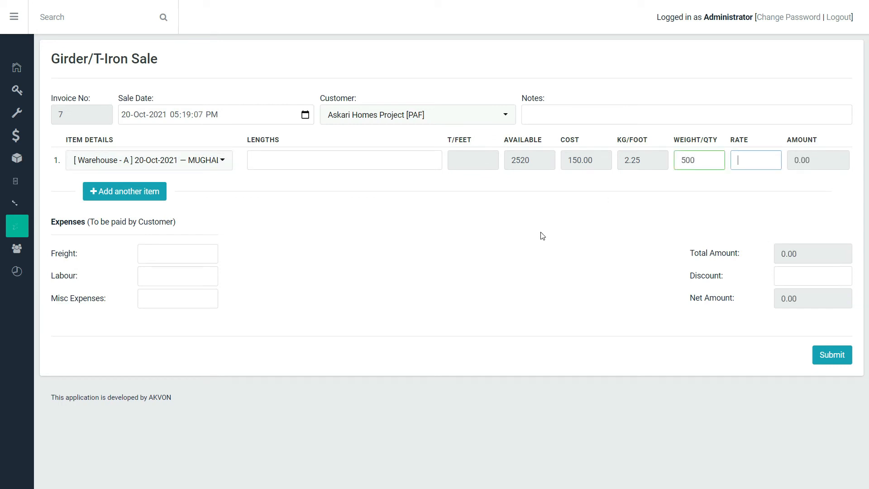
pyautogui.write('170')
pyautogui.click(836, 357)
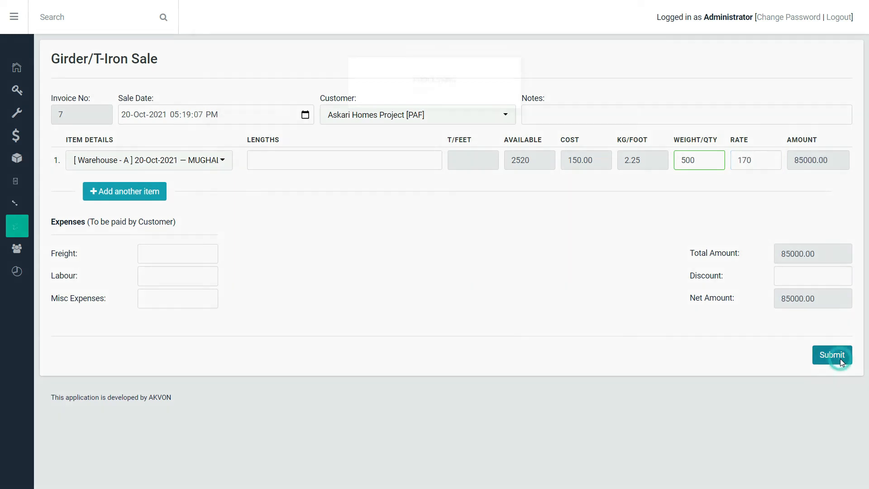
# Step: Generate the Girder/T-Iron stock report with amounts for Warehouse - A
pyautogui.moveTo(16, 249)
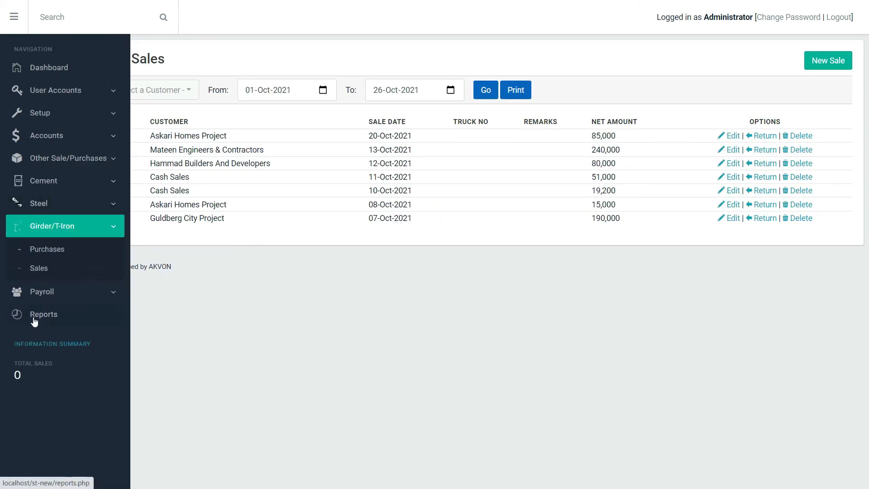
pyautogui.click(33, 317)
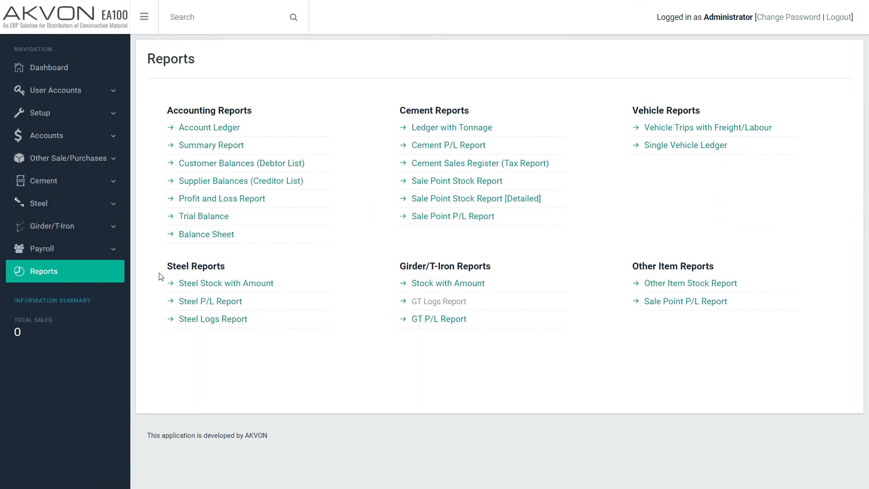
pyautogui.click(452, 285)
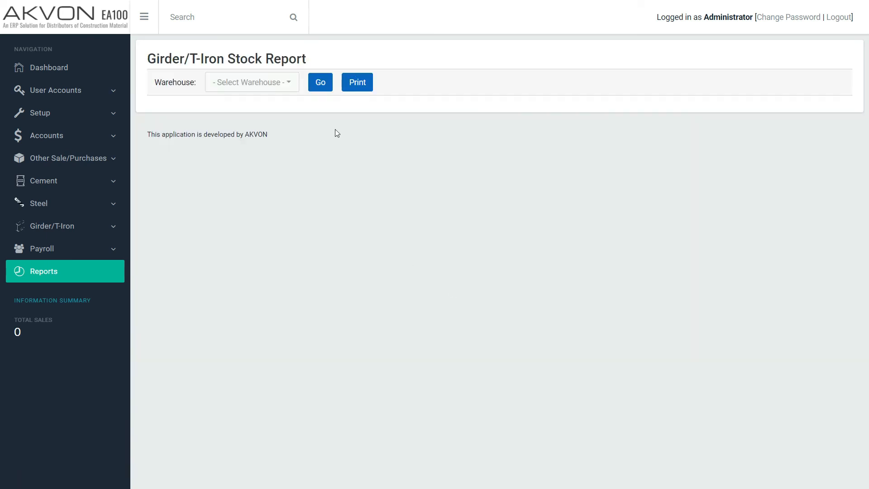
pyautogui.click(278, 88)
pyautogui.click(289, 117)
pyautogui.click(305, 86)
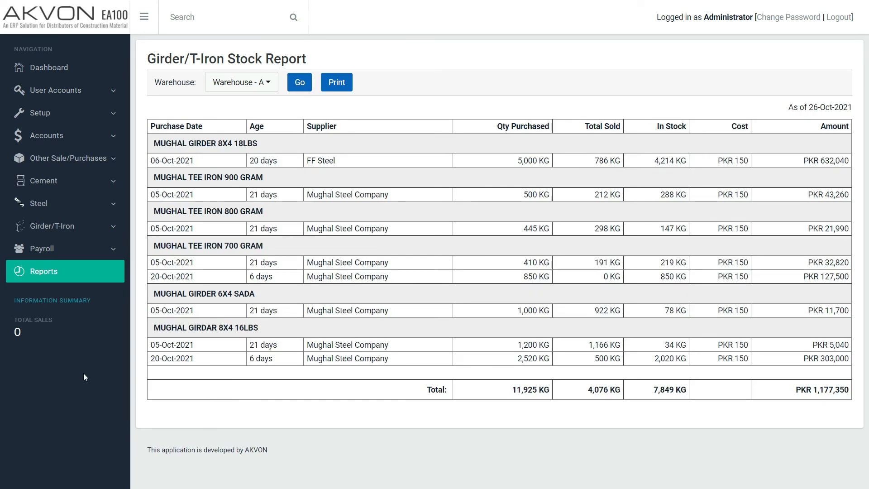
# Step: Generate the Girder/T-Iron P/L report for 01-Oct-2021 to 26-Oct-2021
pyautogui.click(62, 281)
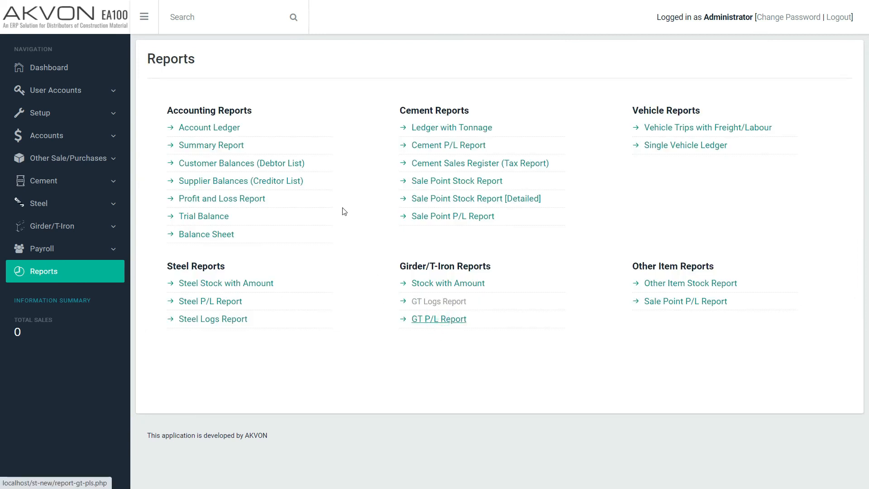
pyautogui.click(438, 319)
pyautogui.click(435, 102)
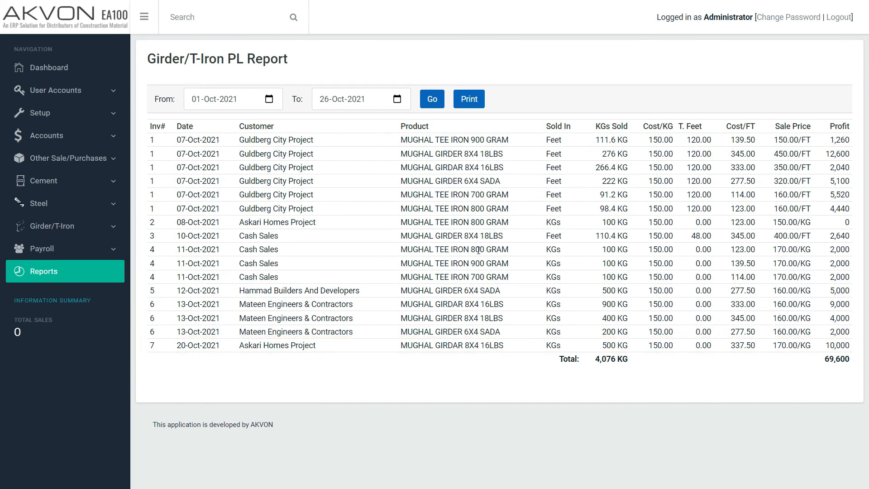
# Step: Open a new Other Purchase form, extend it to three item rows and browse the crush and paint products for the first row
pyautogui.click(66, 159)
pyautogui.click(64, 182)
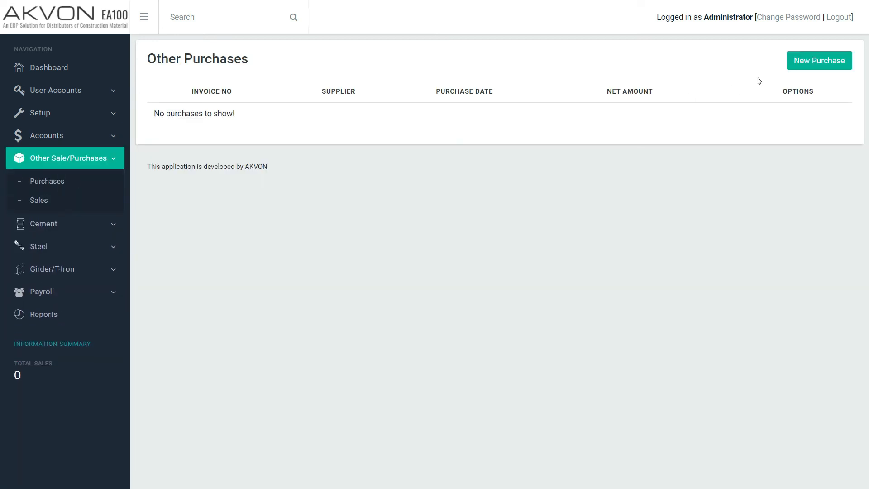
pyautogui.click(797, 63)
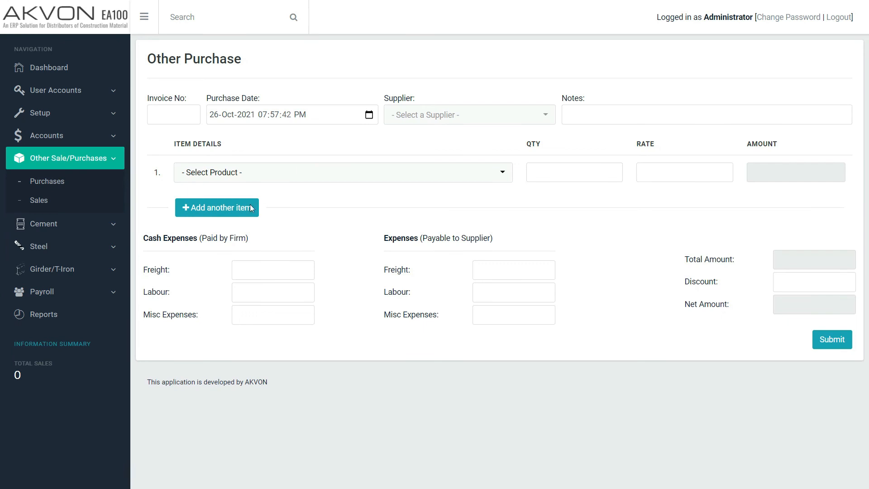
pyautogui.click(251, 208)
pyautogui.click(238, 240)
pyautogui.click(283, 172)
pyautogui.scroll(-10, 303, 346)
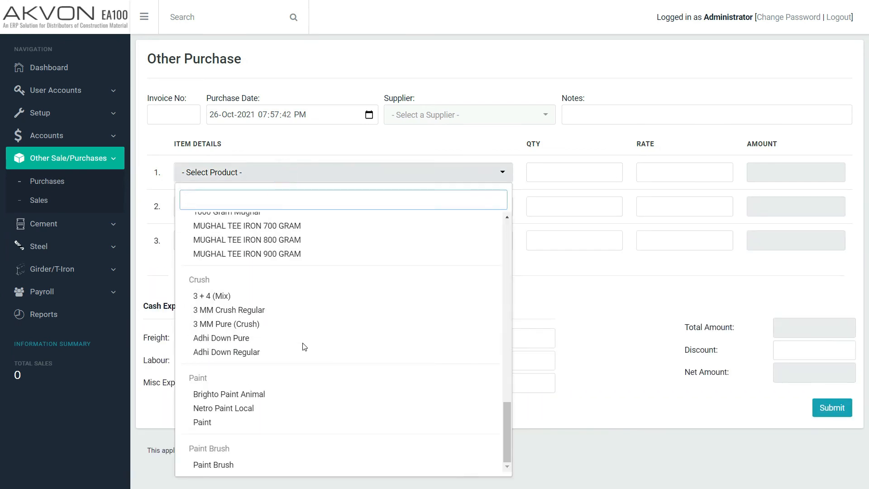
pyautogui.click(291, 422)
# Step: Open a new Other Sale form and browse the products available for its first item row
pyautogui.click(39, 200)
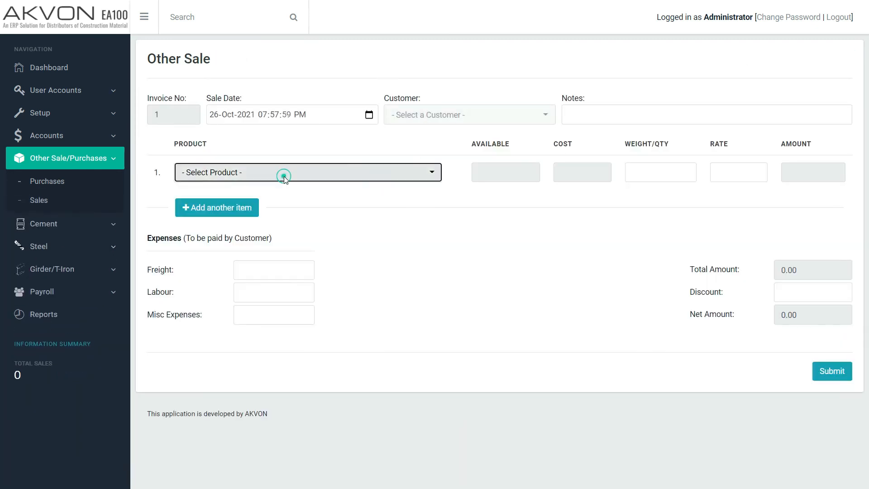
pyautogui.click(283, 175)
pyautogui.scroll(-10, 305, 266)
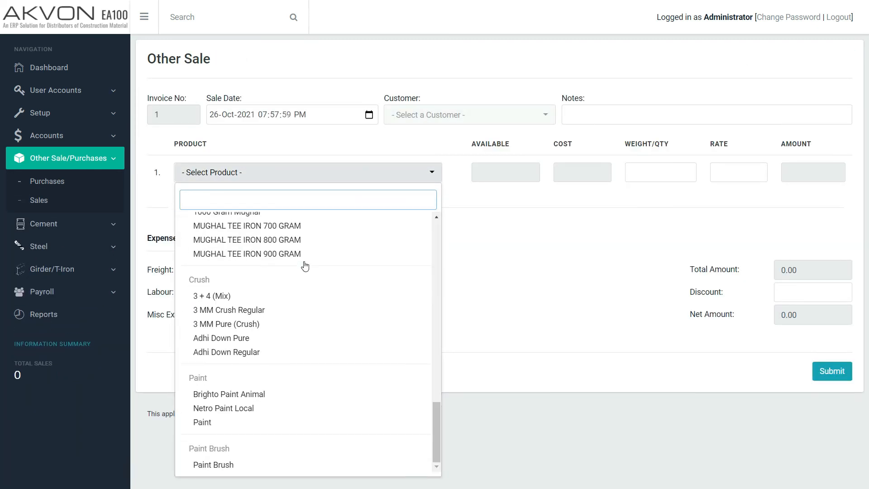
pyautogui.click(476, 244)
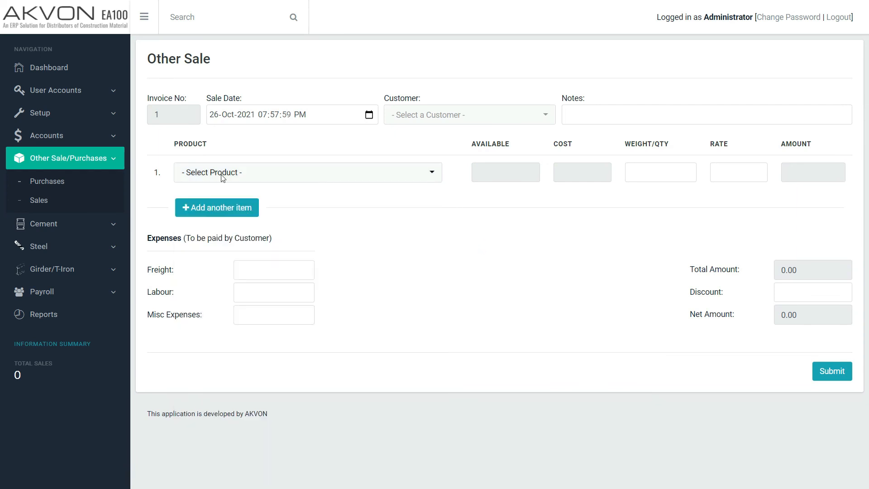
# Step: View the employee accounts and load the payroll sheet for 26-Oct-2021
pyautogui.click(55, 291)
pyautogui.click(55, 273)
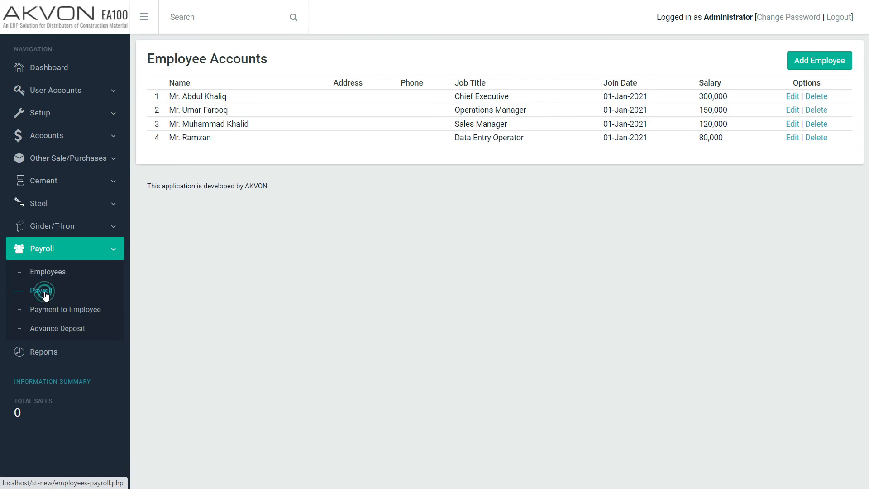
pyautogui.click(41, 291)
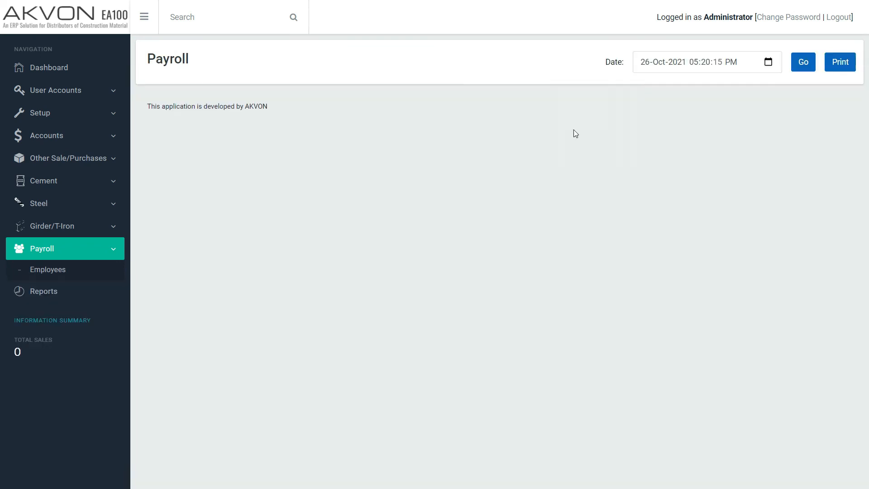
pyautogui.click(797, 70)
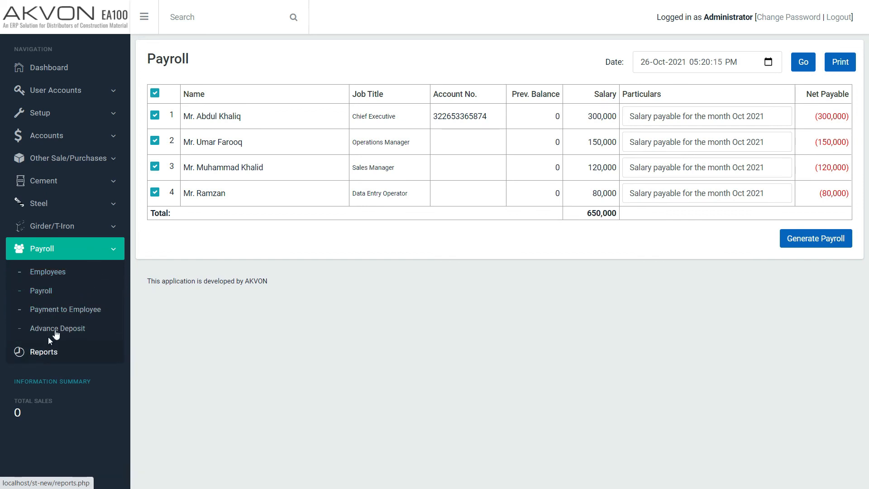
# Step: Generate the accounting Summary Report for 01-Oct-2021 to 26-Oct-2021 and review its cash, bank, dispatch, steel and cement sections
pyautogui.click(54, 355)
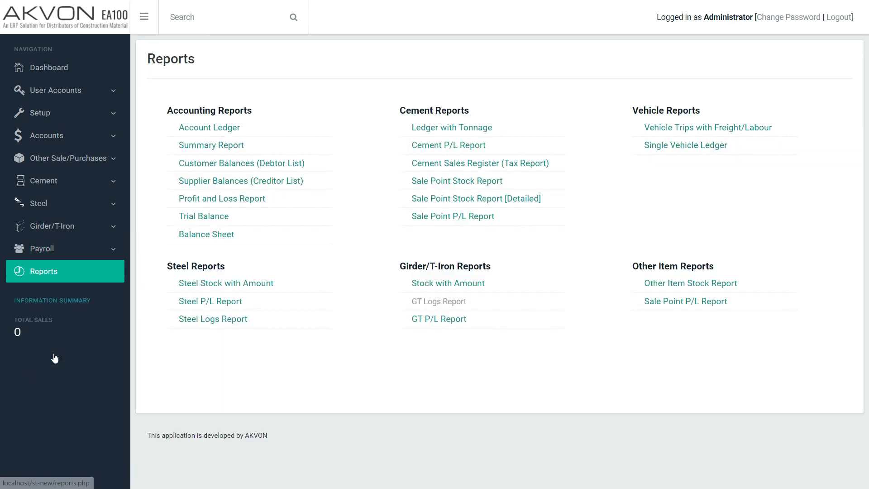
pyautogui.click(211, 146)
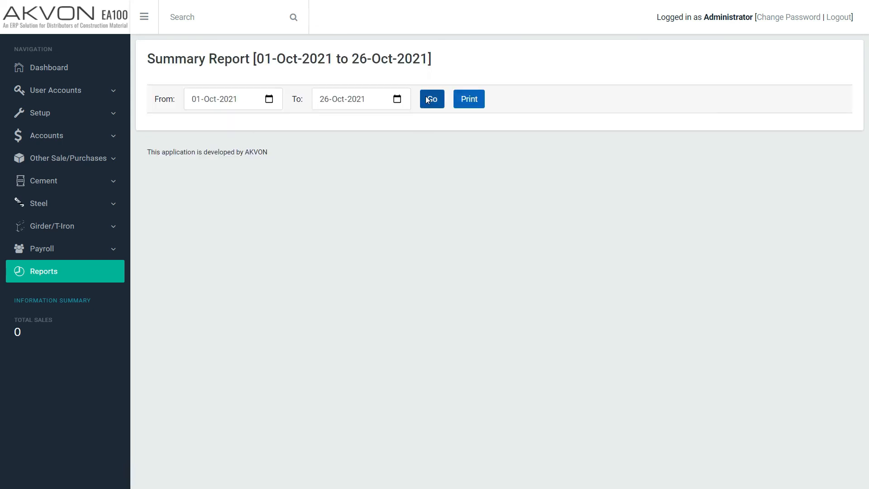
pyautogui.click(432, 100)
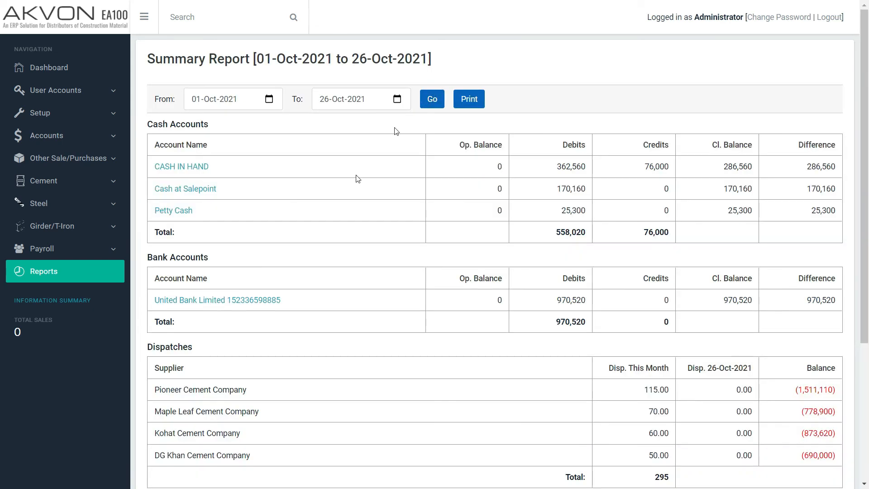
pyautogui.scroll(-5, 372, 286)
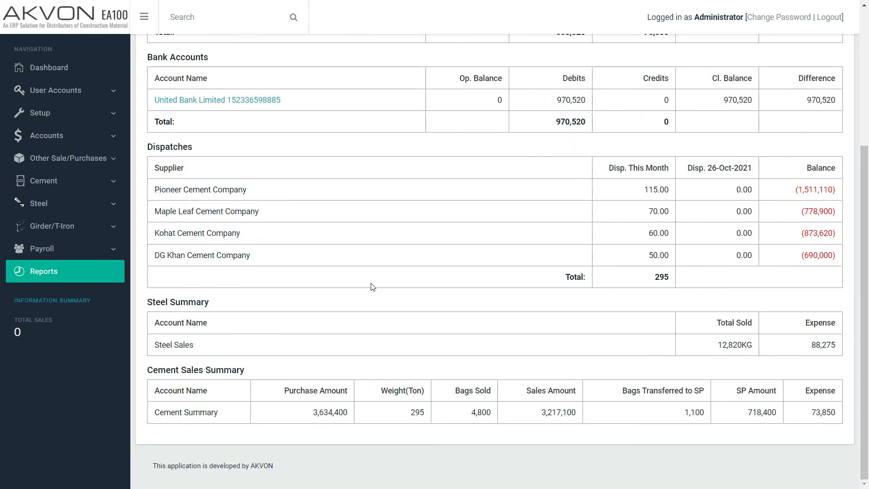
pyautogui.scroll(5, 372, 287)
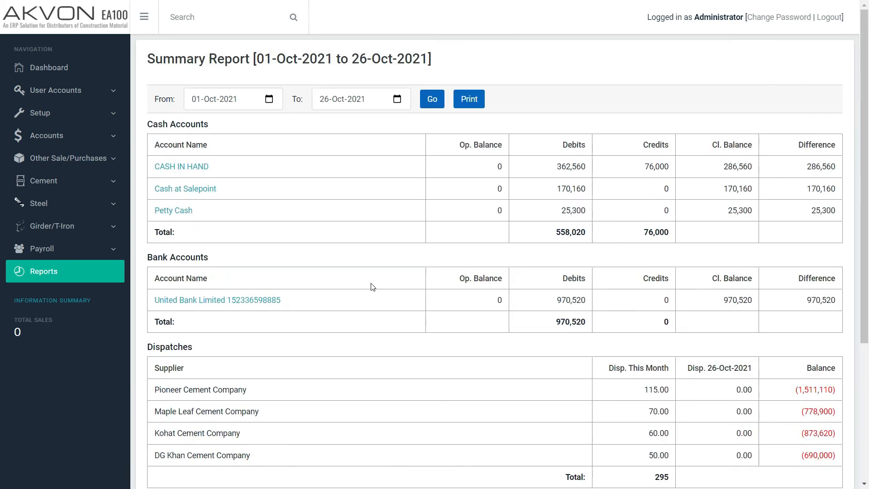
# Step: Generate the Customer Balances (Debtor List) report for 01-Oct-2021
pyautogui.click(84, 274)
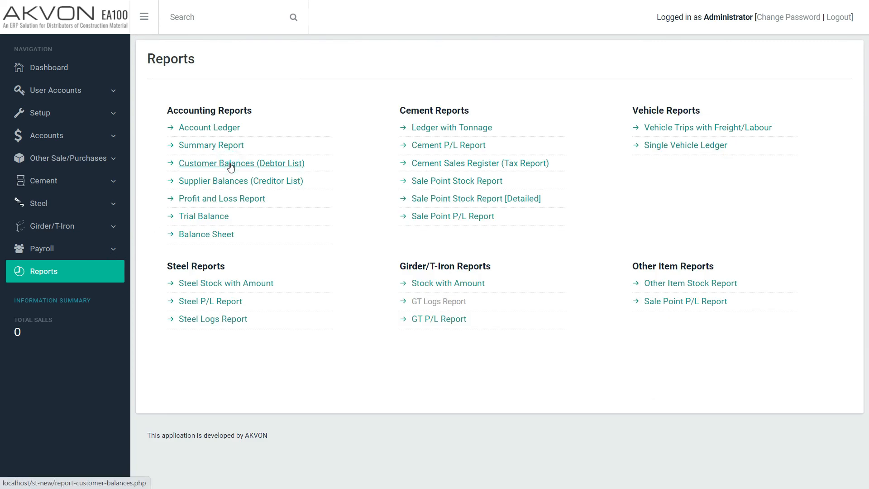
pyautogui.click(229, 161)
pyautogui.click(457, 98)
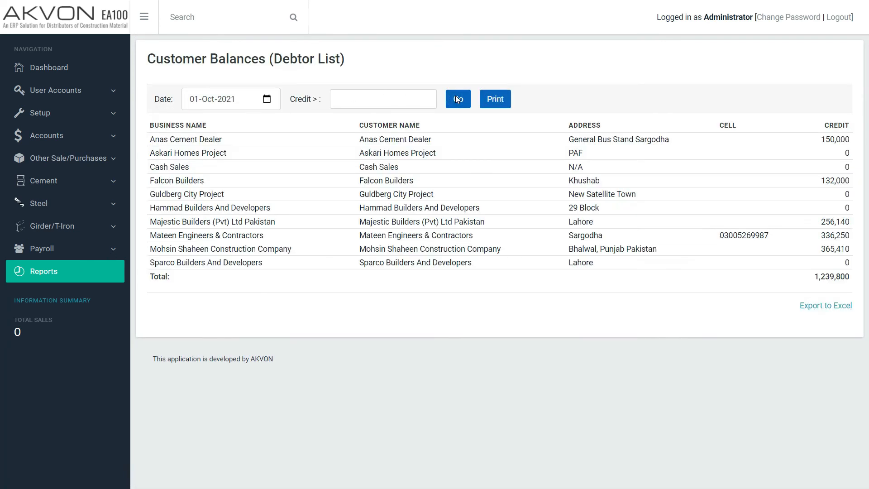
# Step: Generate the Supplier Balances (Creditor List) report for 01-Oct-2021
pyautogui.click(46, 277)
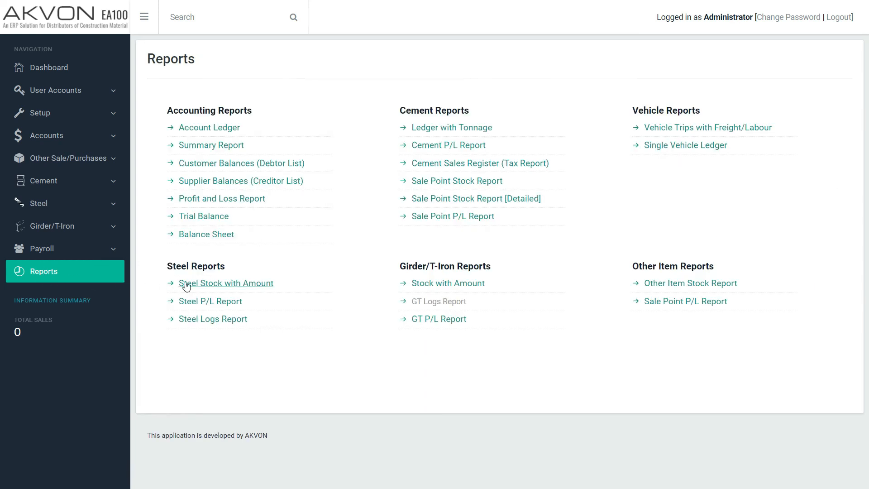
pyautogui.click(210, 181)
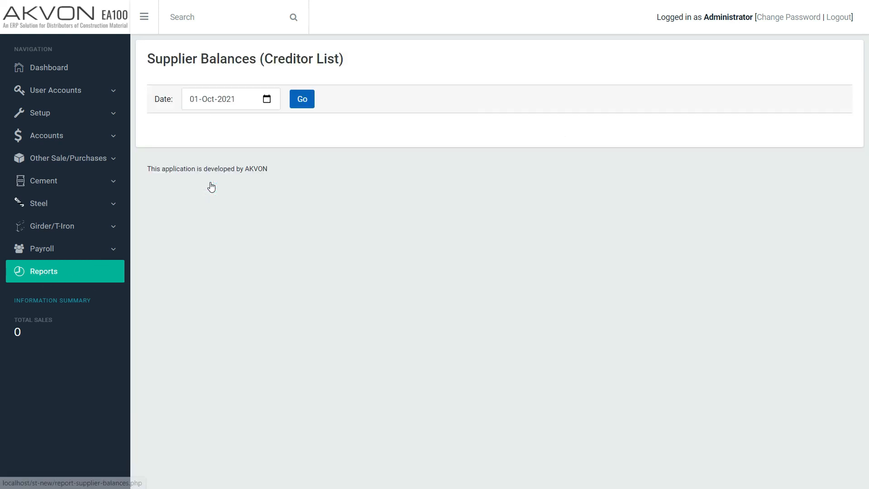
pyautogui.click(302, 100)
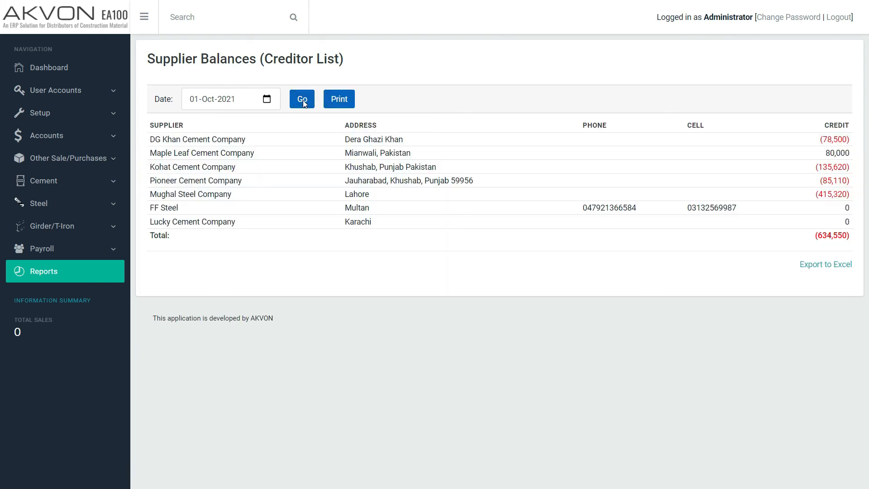
# Step: Generate the overall Profit and Loss Report for 01-Oct-2021 to 26-Oct-2021
pyautogui.click(40, 276)
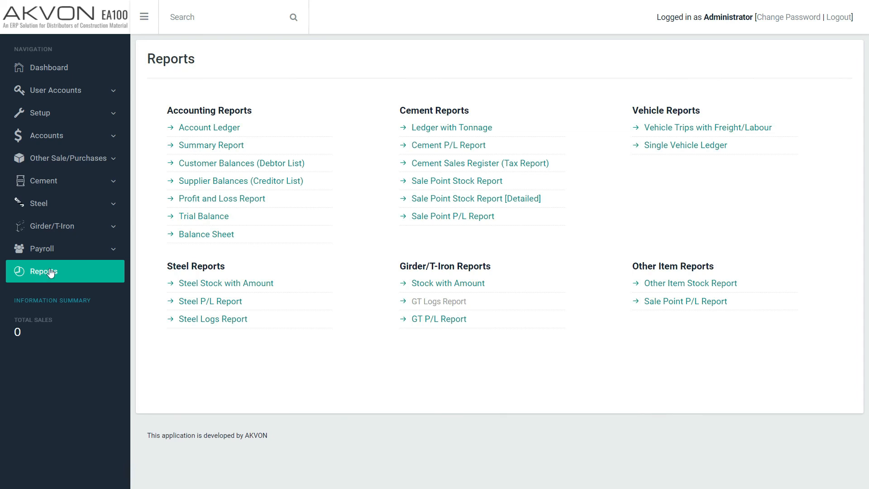
pyautogui.click(216, 198)
pyautogui.click(430, 100)
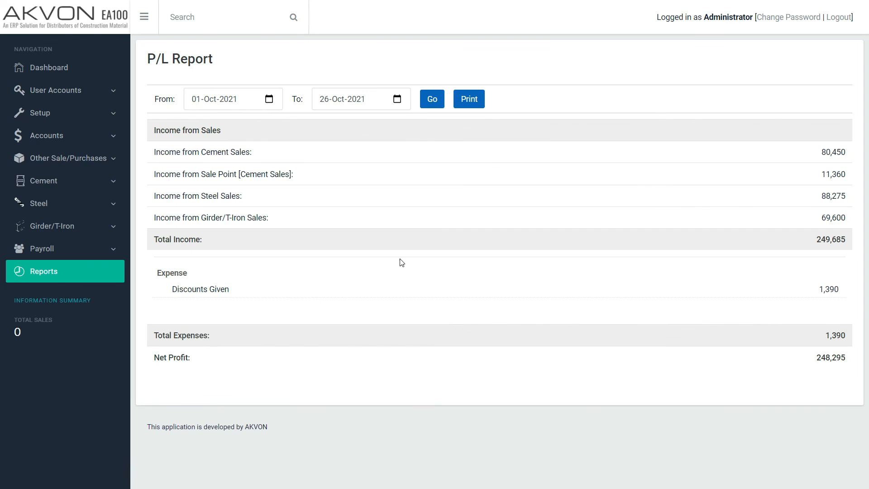
# Step: Generate the Trial Balance for 01-Oct-2021 to 26-Oct-2021 and review its accounts through to the totals
pyautogui.click(47, 272)
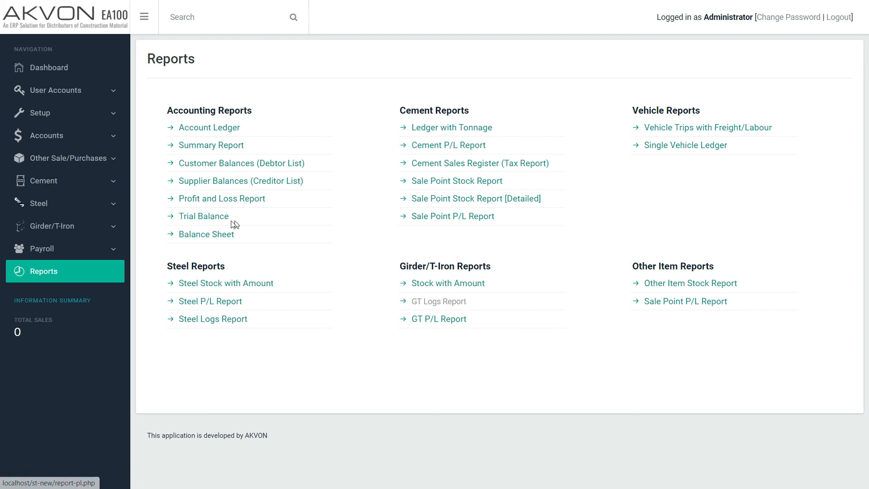
pyautogui.click(217, 221)
pyautogui.click(432, 101)
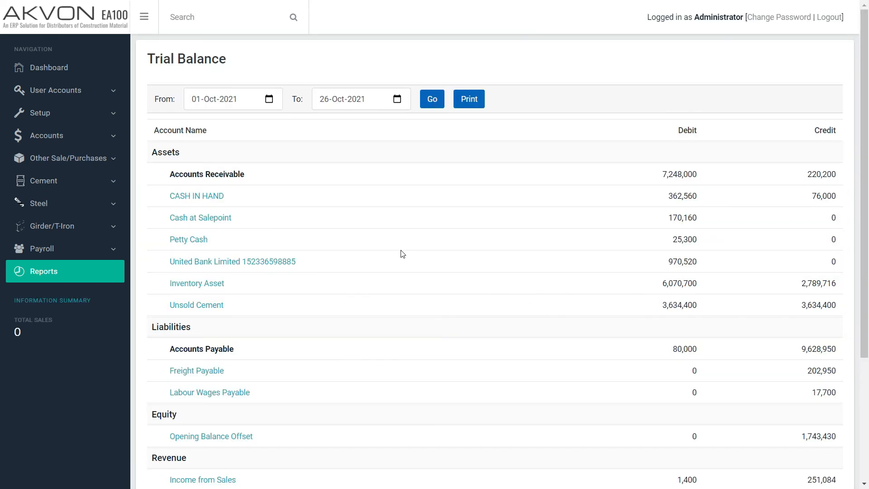
pyautogui.scroll(-4, 402, 253)
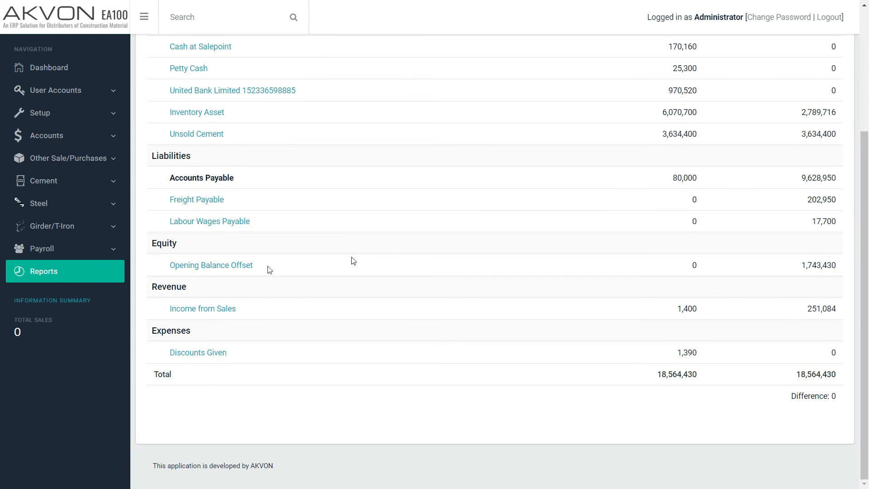
# Step: Show the Balance Sheet as of 31-Oct-2021 and review its assets, liabilities and owner equity
pyautogui.click(75, 277)
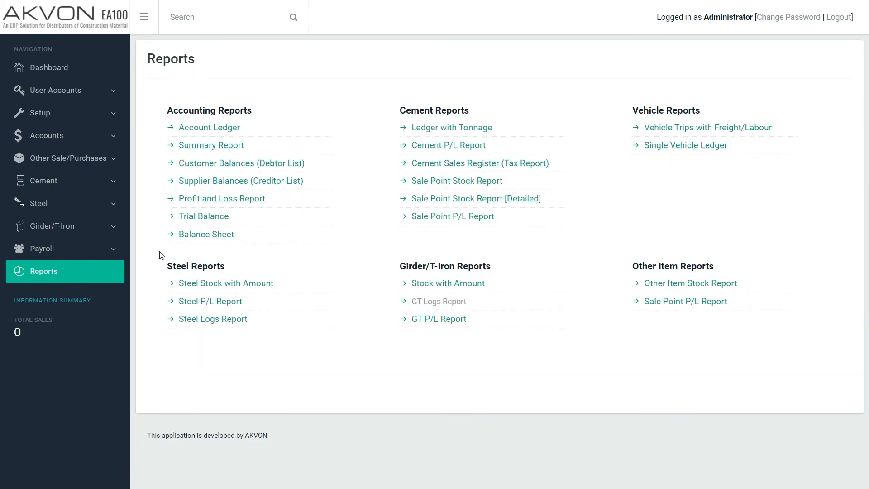
pyautogui.click(213, 236)
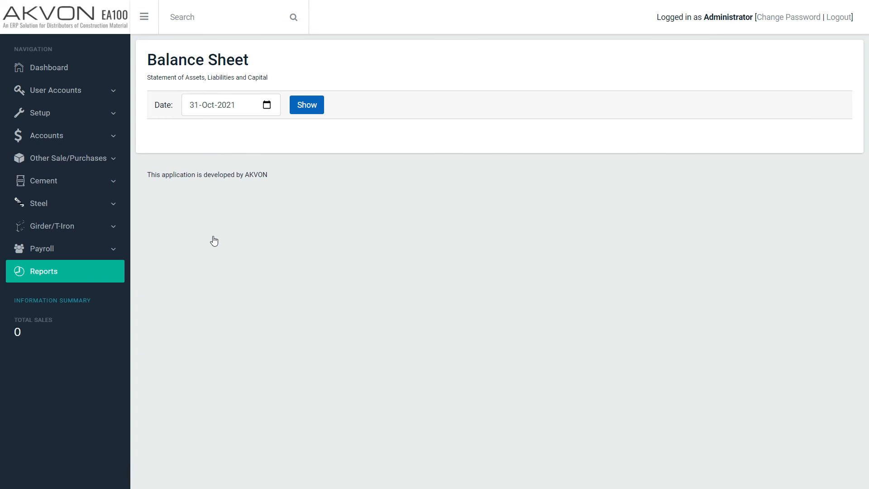
pyautogui.click(303, 113)
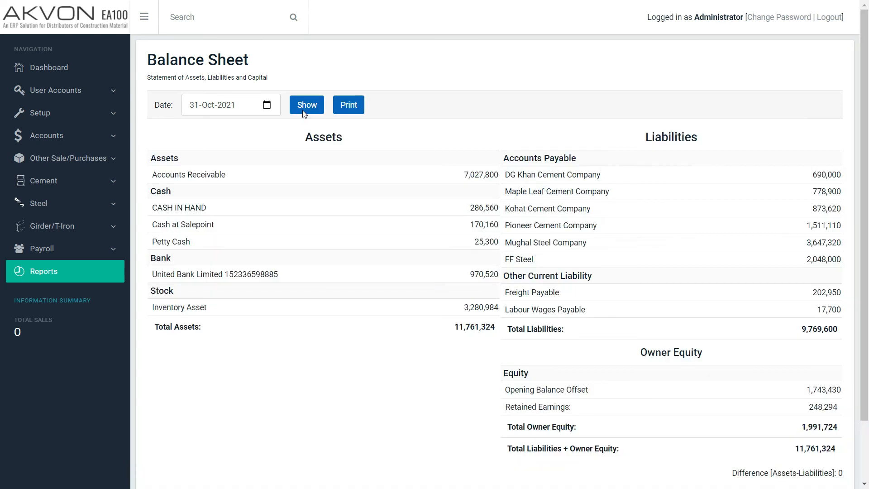
pyautogui.scroll(-2, 334, 278)
pyautogui.scroll(2, 334, 278)
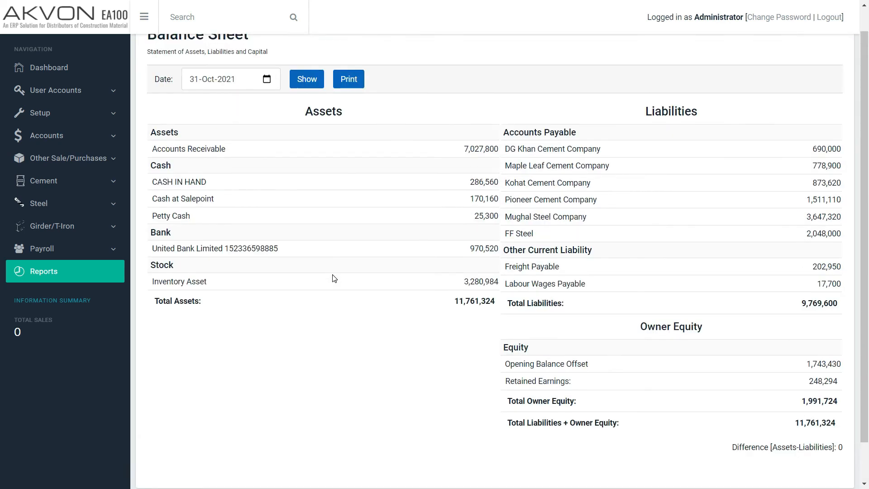